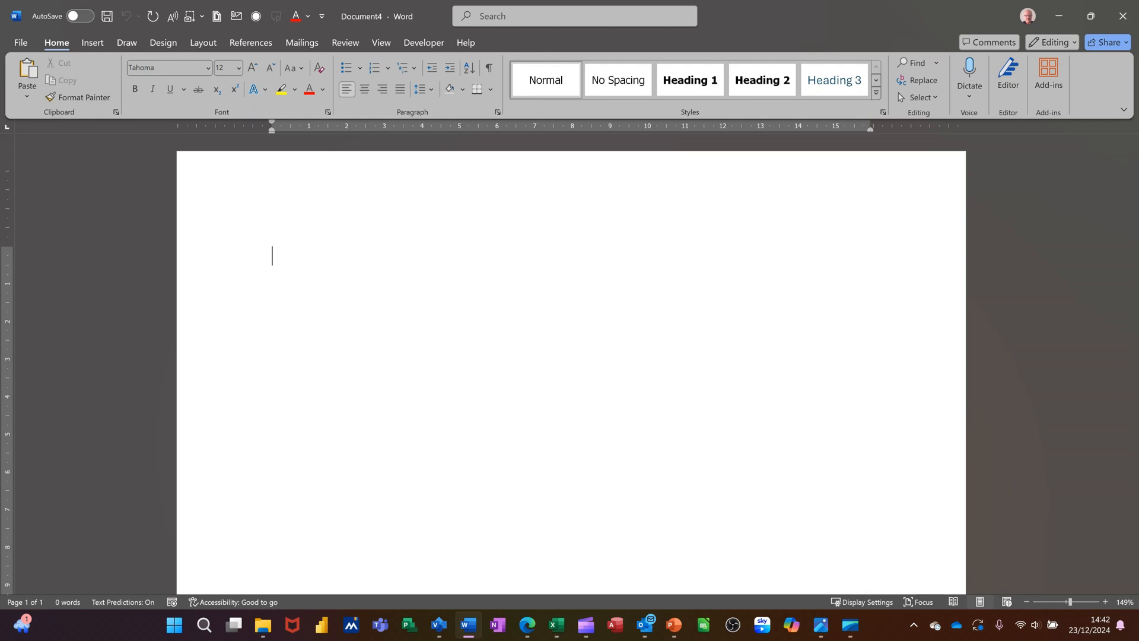
Step: Generate sample paragraphs in the blank document with the =rand() function
type("ra")
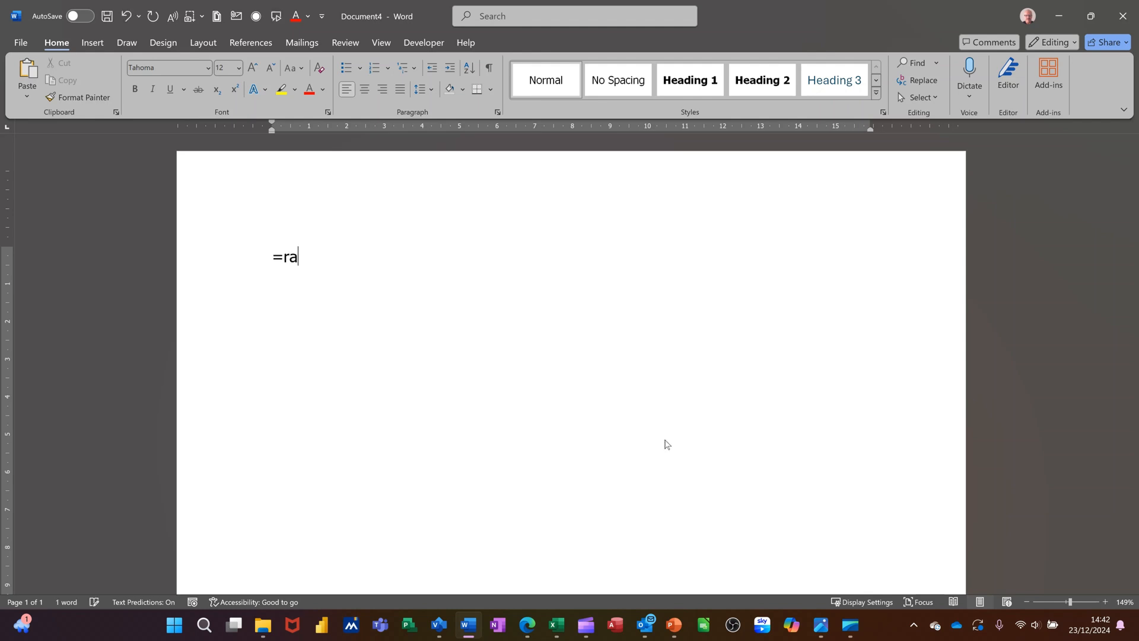
type("nd()")
key("Return")
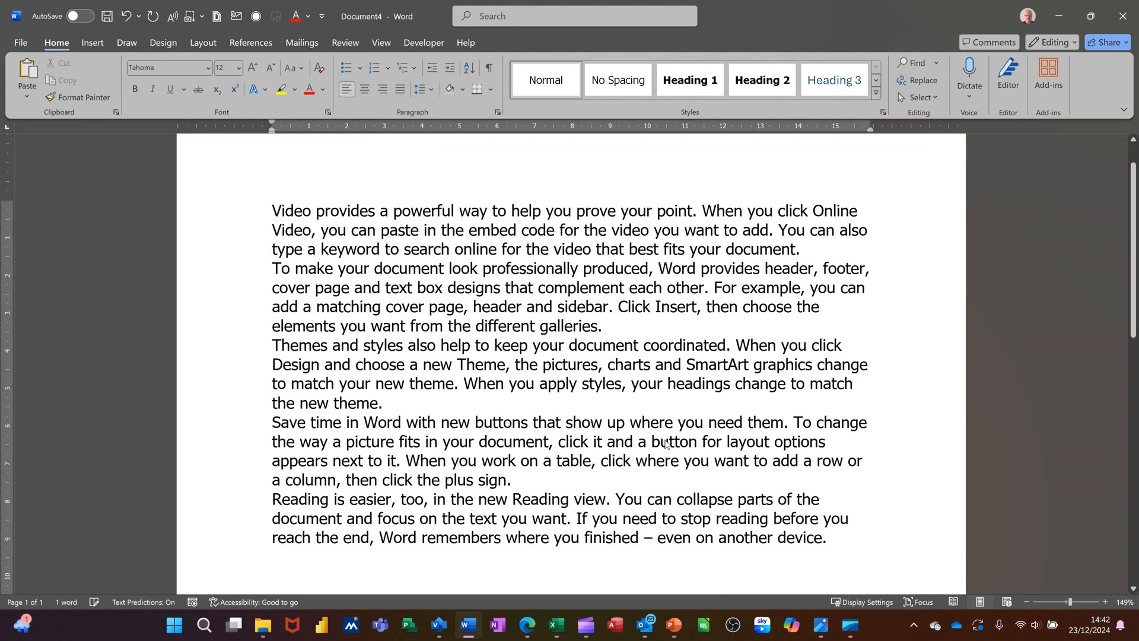
Step: Separate the sample paragraphs by adding blank lines after each of the first four
left_click(815, 249)
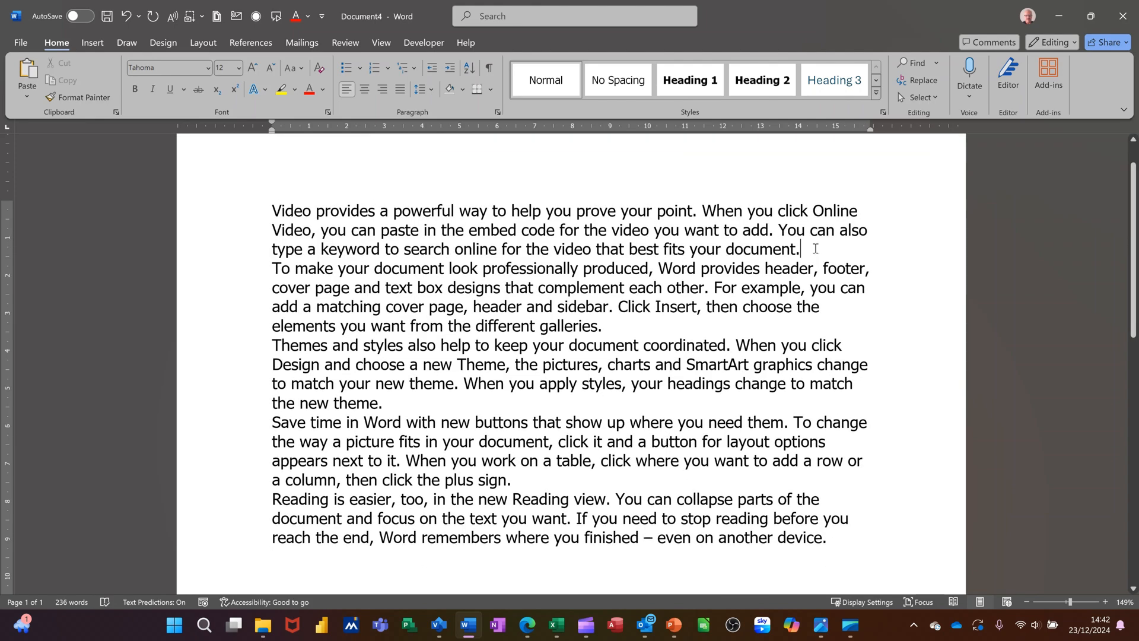
key("Return")
key("Return")
left_click(650, 362)
key("Return")
key("Return")
left_click(445, 482)
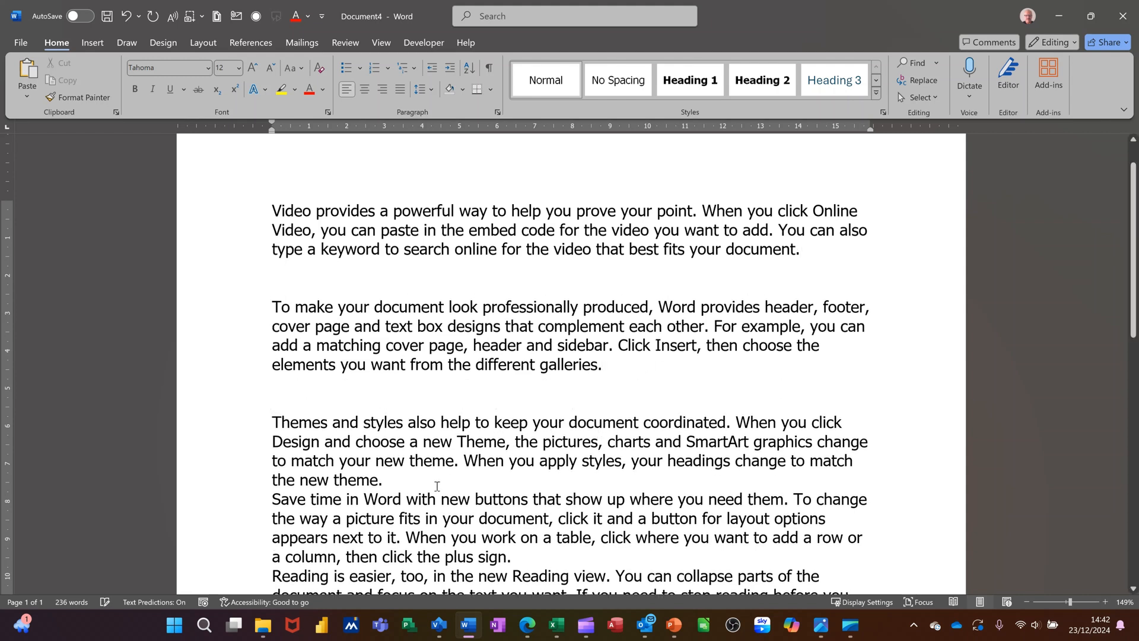
key("Return")
key("Return")
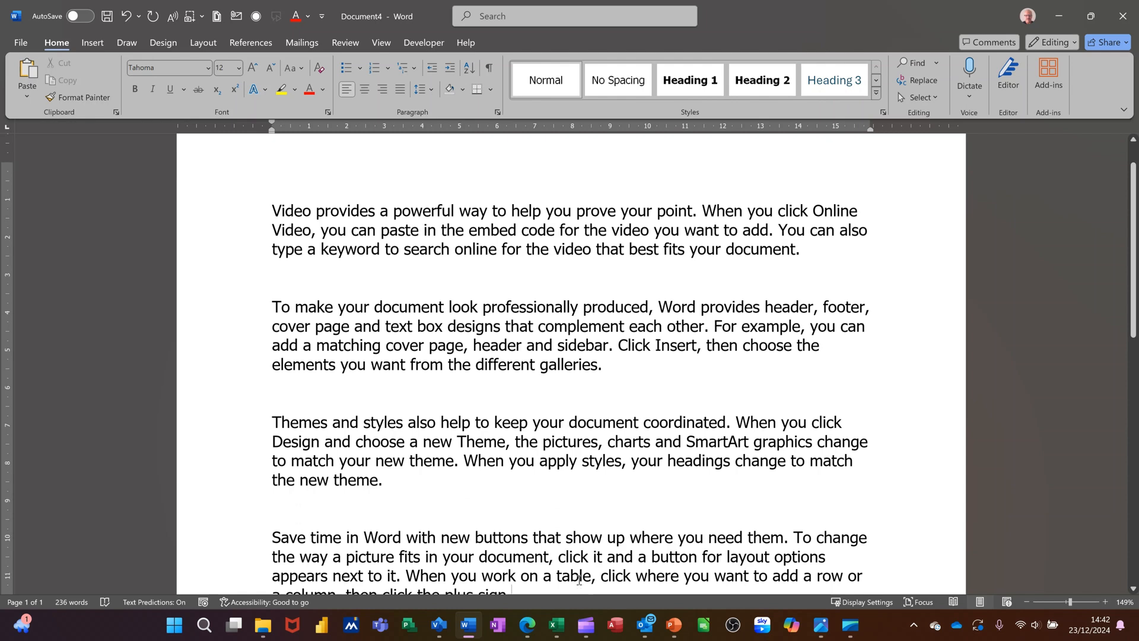
scroll(580, 592, "down", 2)
left_click(585, 518)
key("Return")
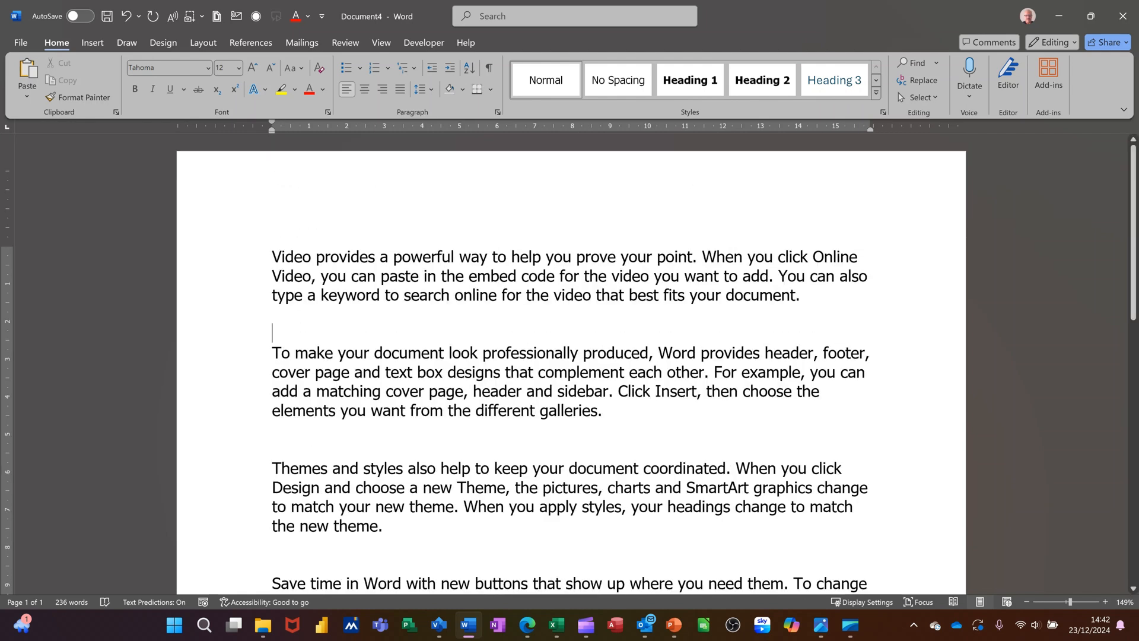
Step: Add another blank line below the first paragraph and insert the outlined 3D glasses stock icon there
key("Return")
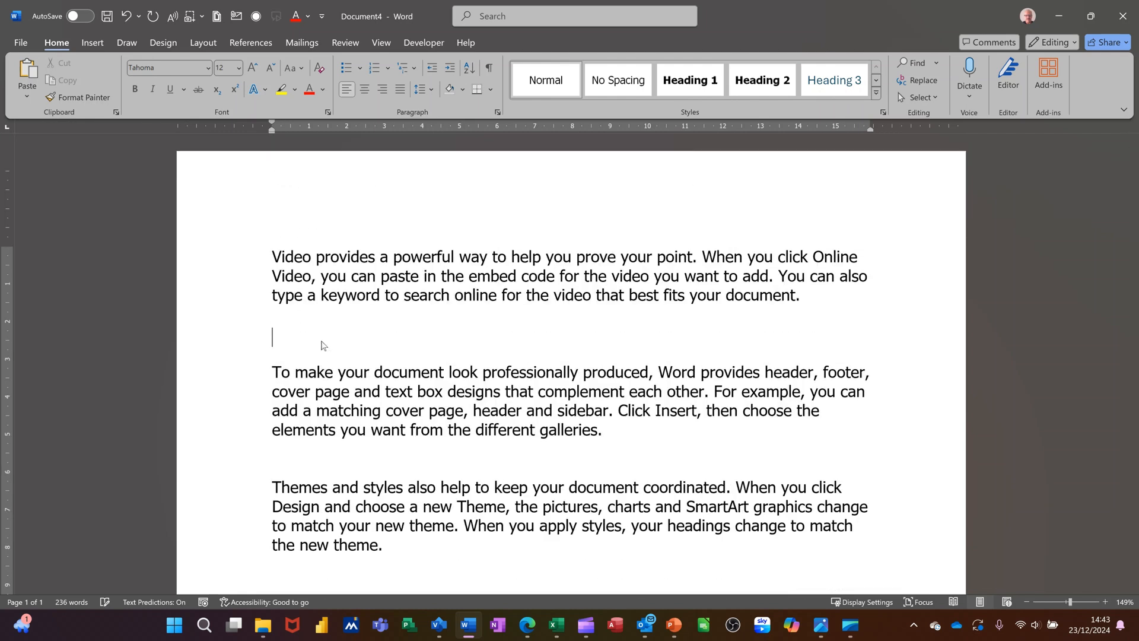
left_click(101, 46)
left_click(162, 89)
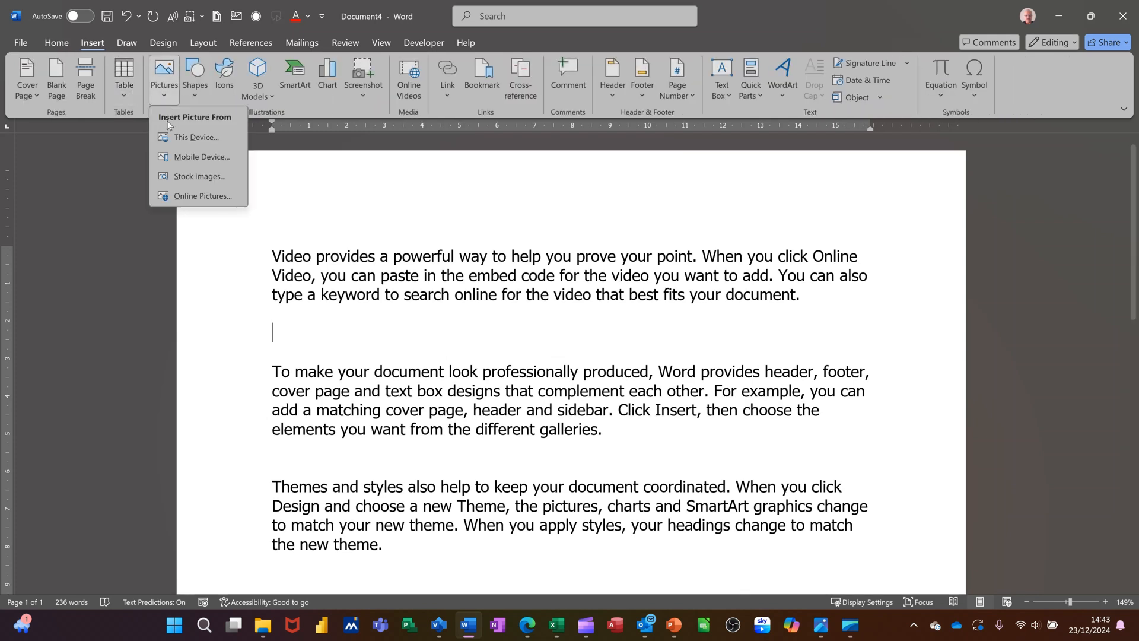
left_click(211, 178)
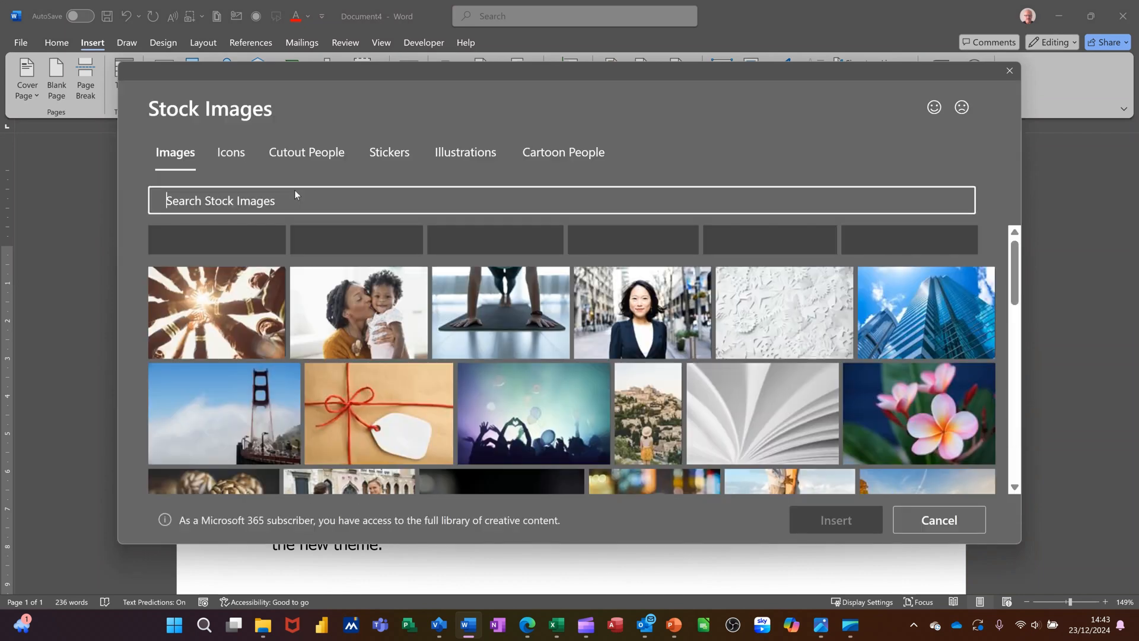
left_click(238, 158)
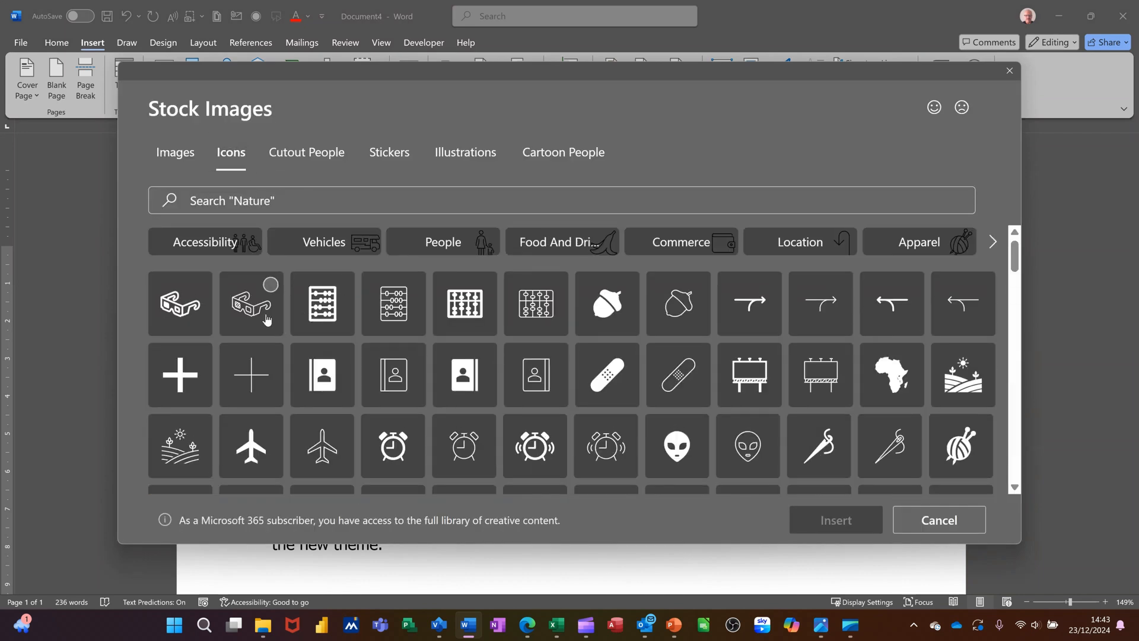
left_click(270, 301)
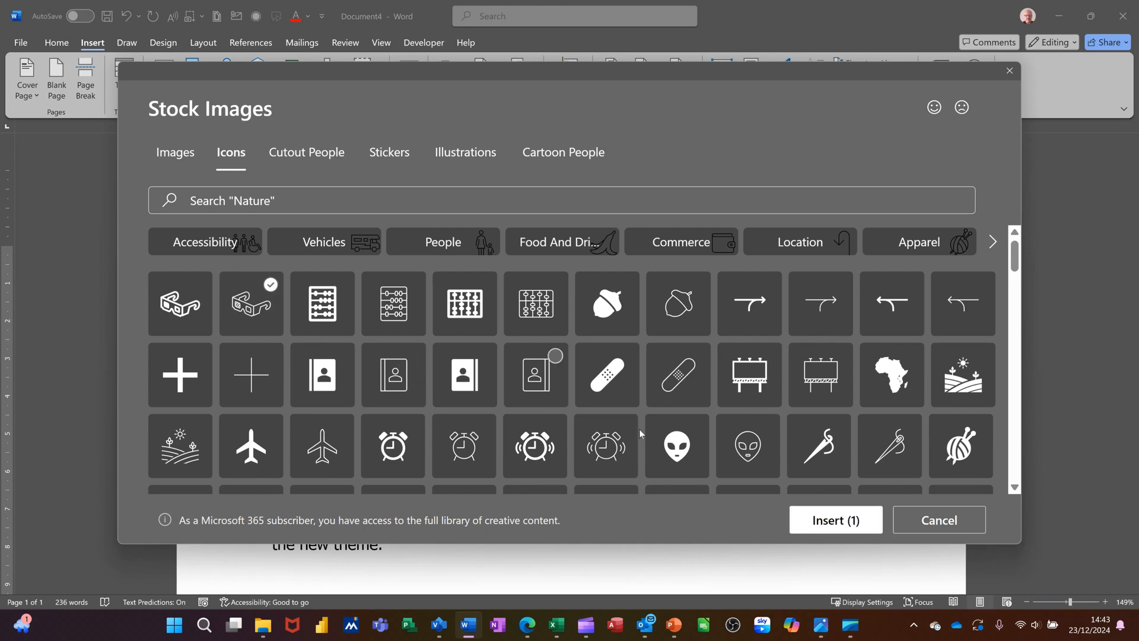
left_click(810, 525)
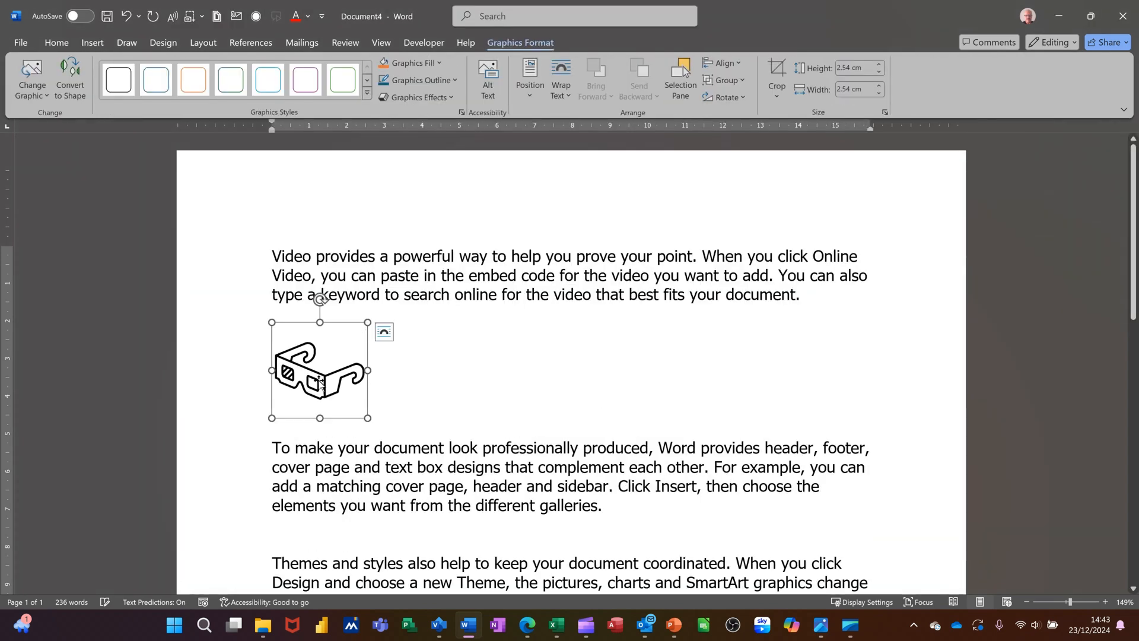
Step: Caption the glasses icon using the Figure label, positioned below the selected item
left_click(245, 40)
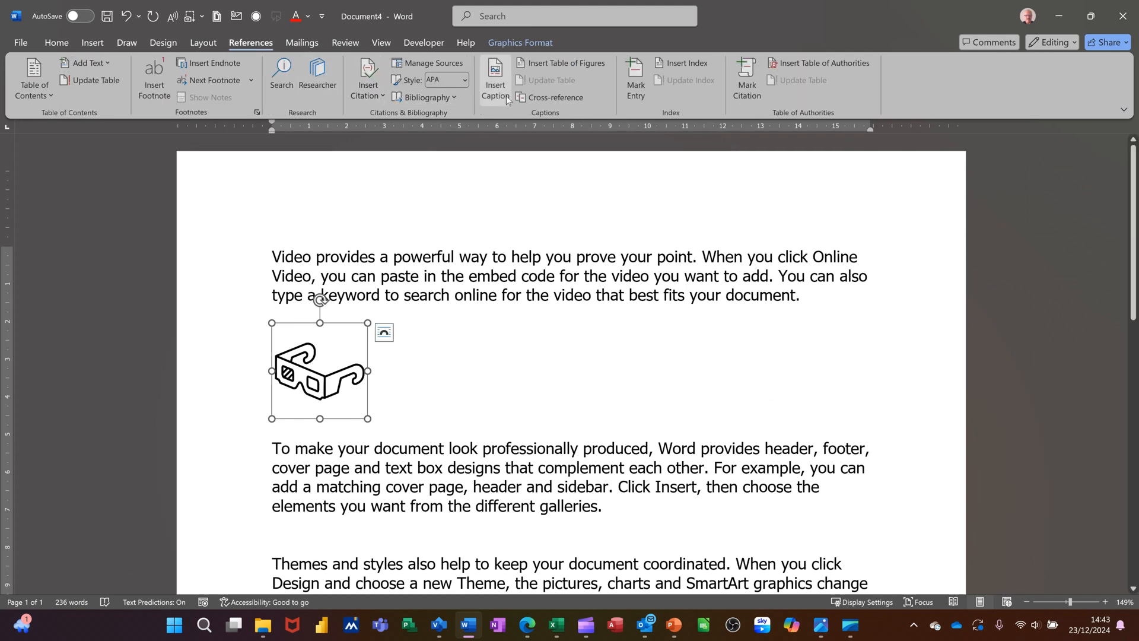
left_click(493, 84)
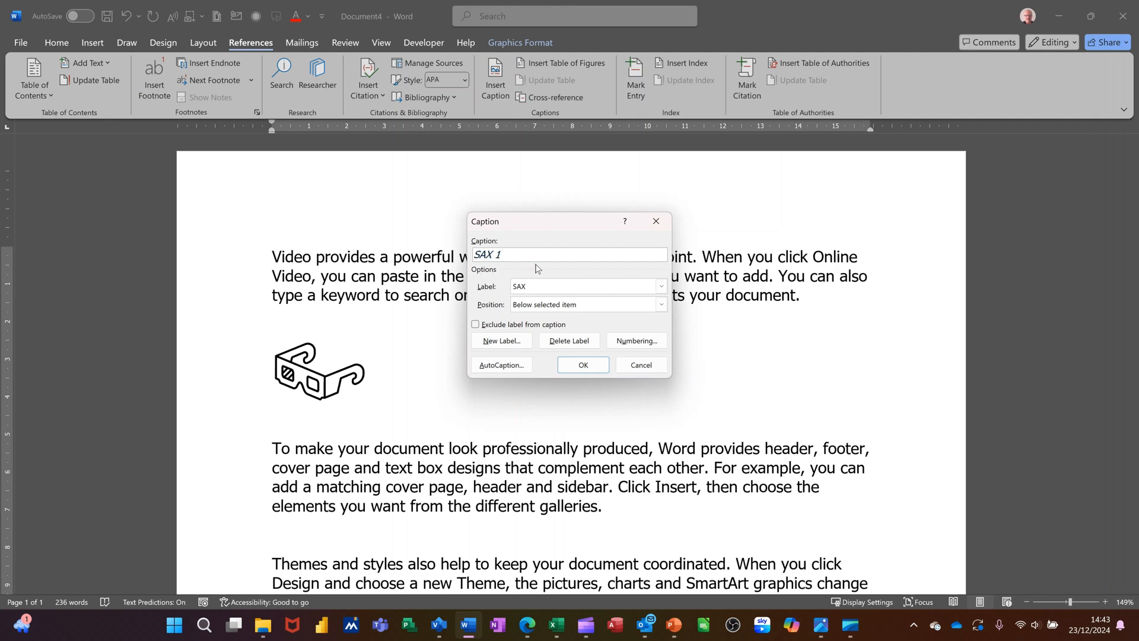
left_click(662, 288)
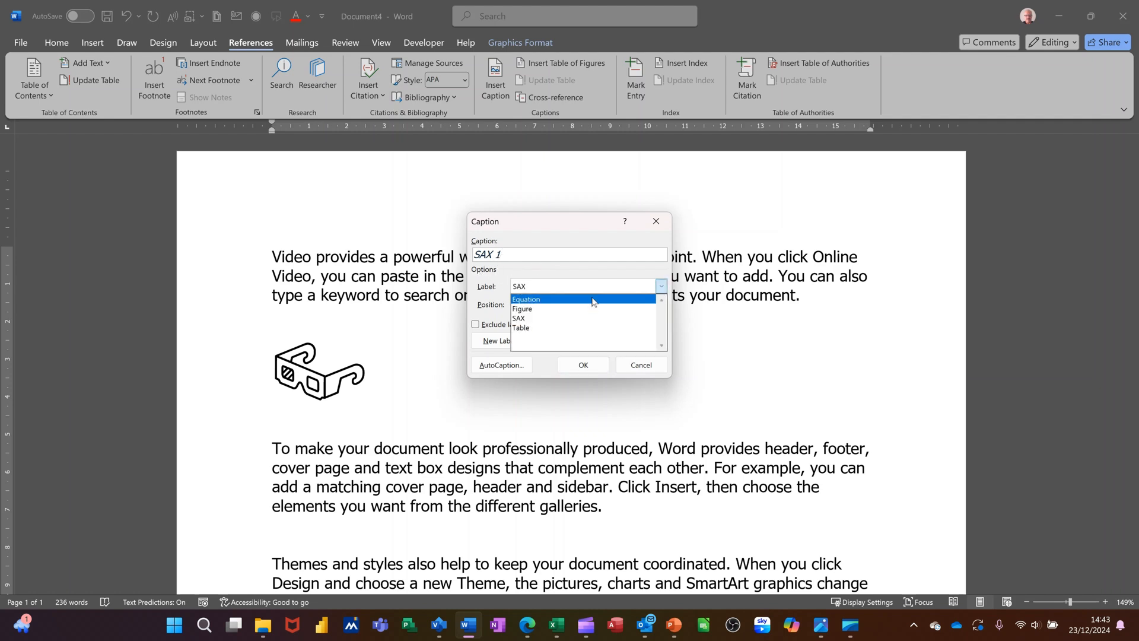
left_click(572, 309)
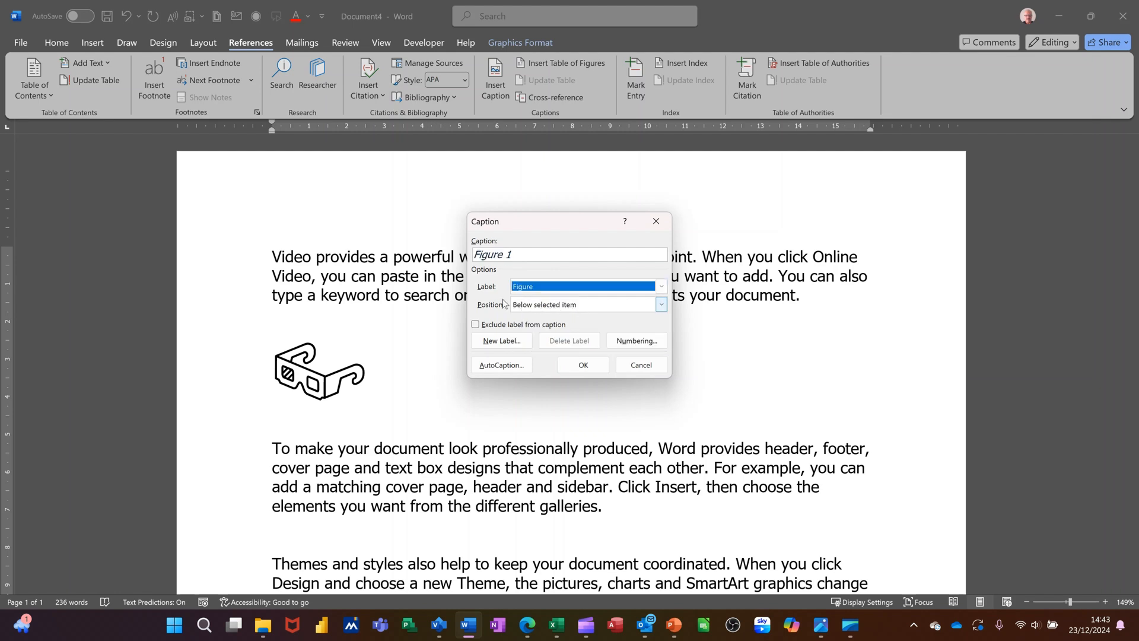
left_click(662, 306)
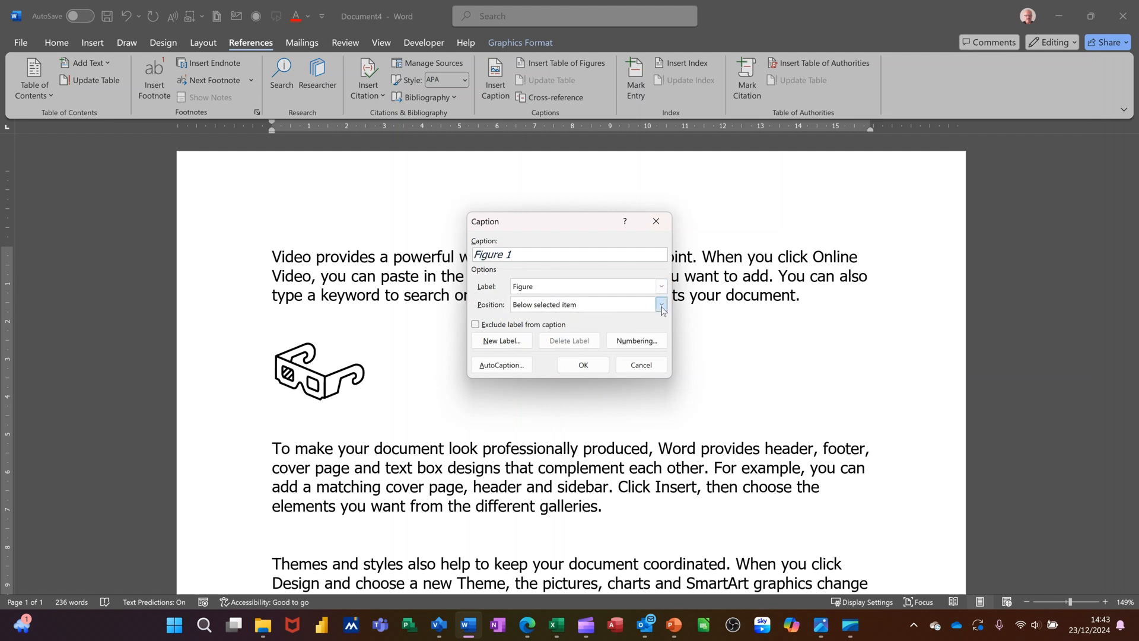
left_click(662, 309)
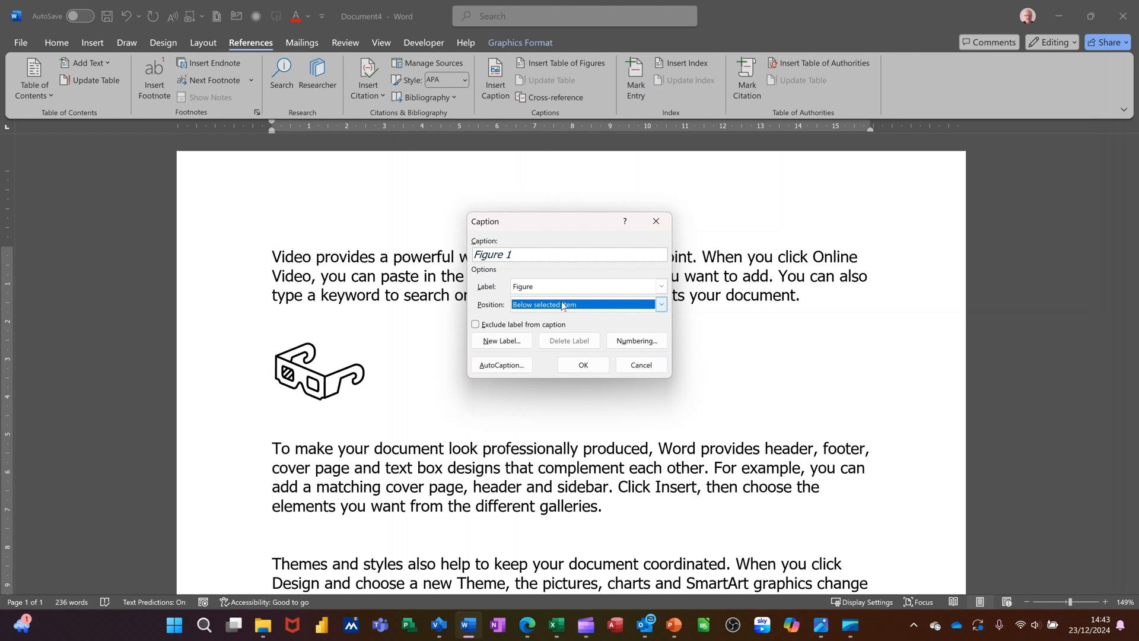
left_click(574, 366)
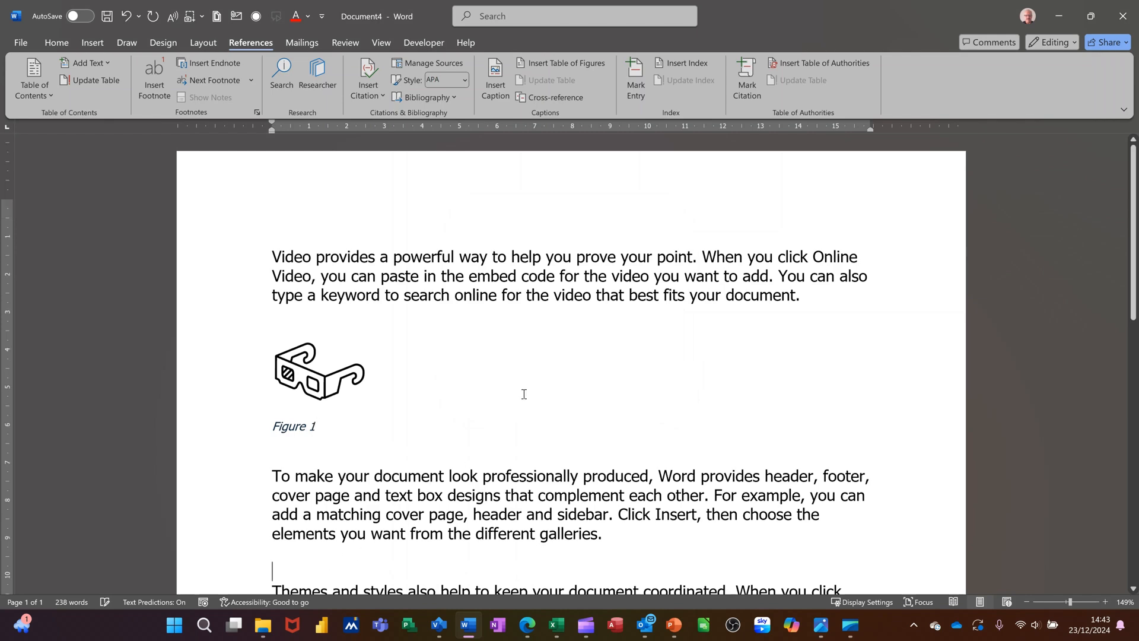
Step: Add another blank line below the second paragraph and insert the solid bandage stock icon there
scroll(517, 415, "down", 3)
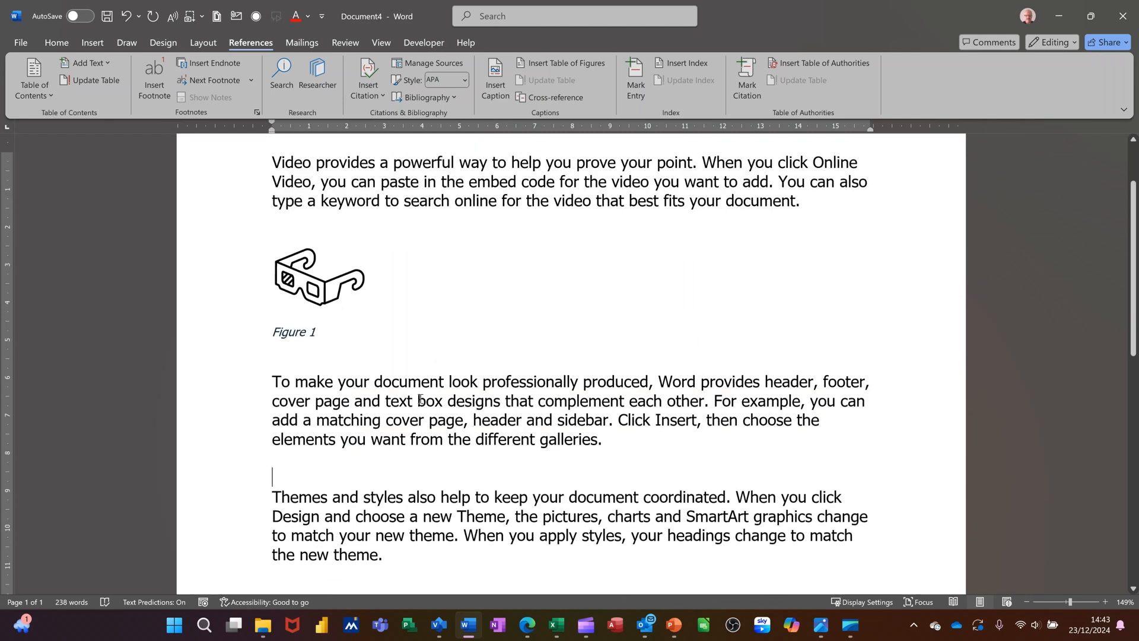
key("Return")
left_click(283, 475)
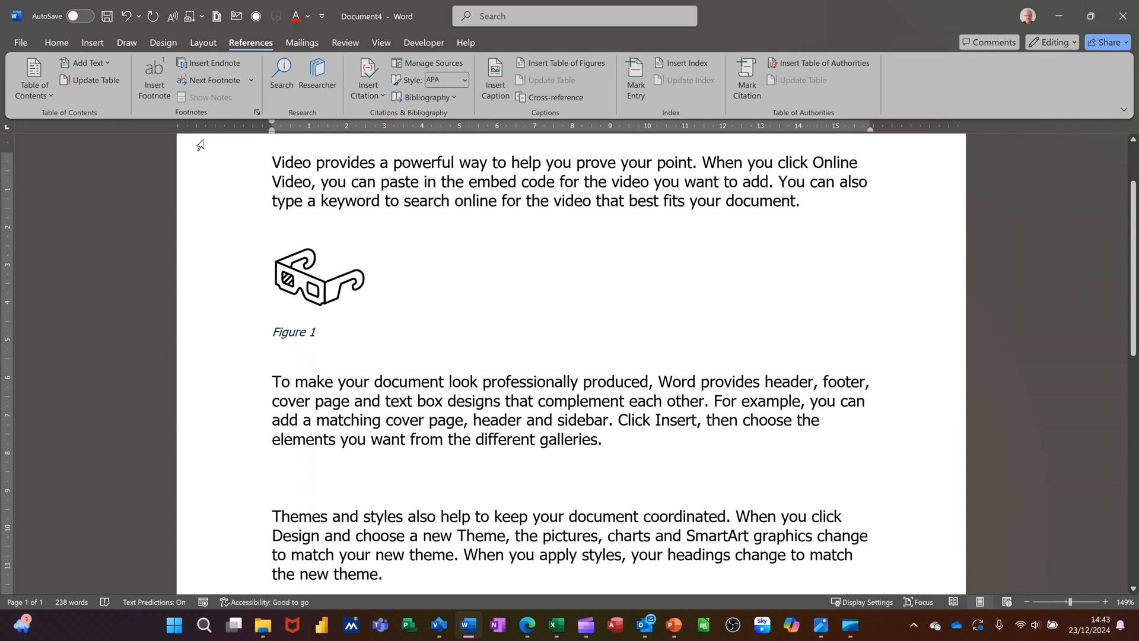
left_click(93, 43)
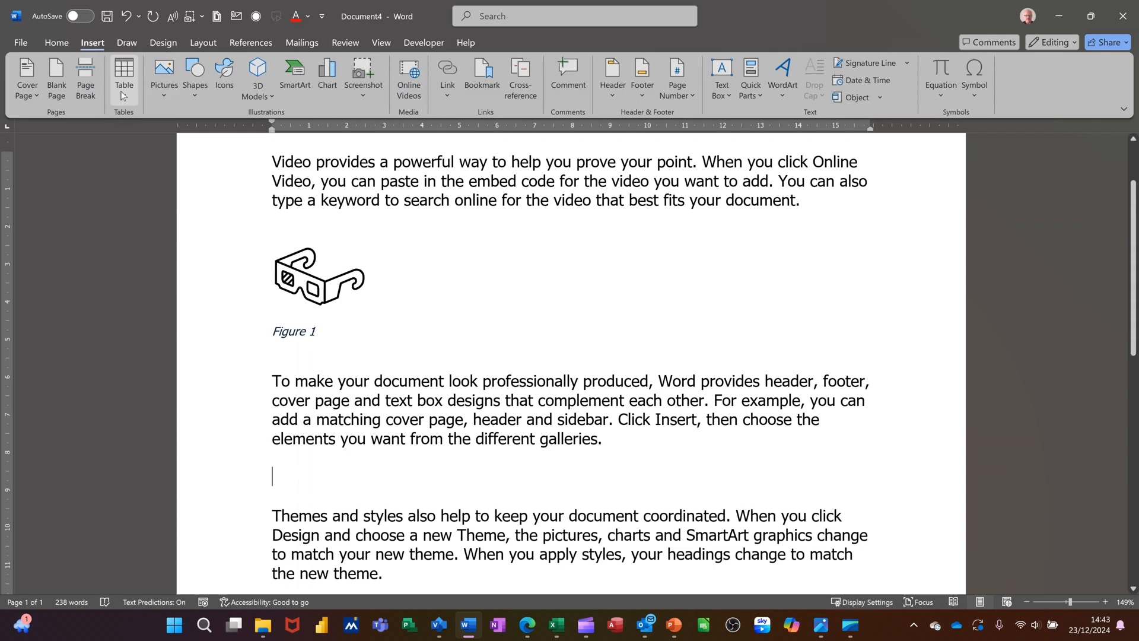
left_click(160, 92)
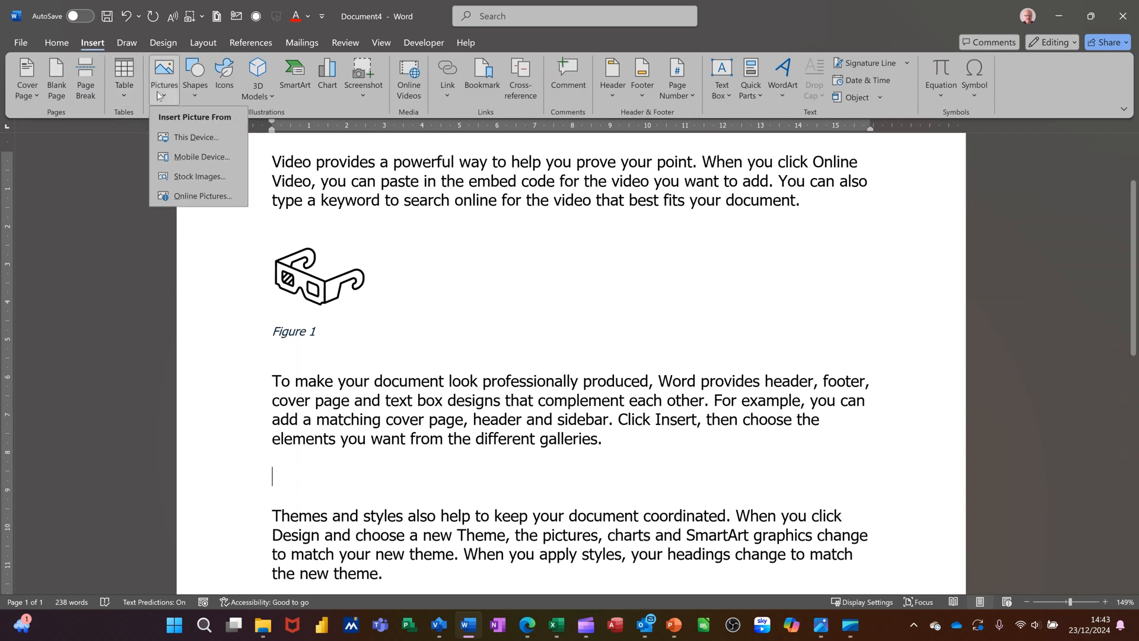
left_click(177, 178)
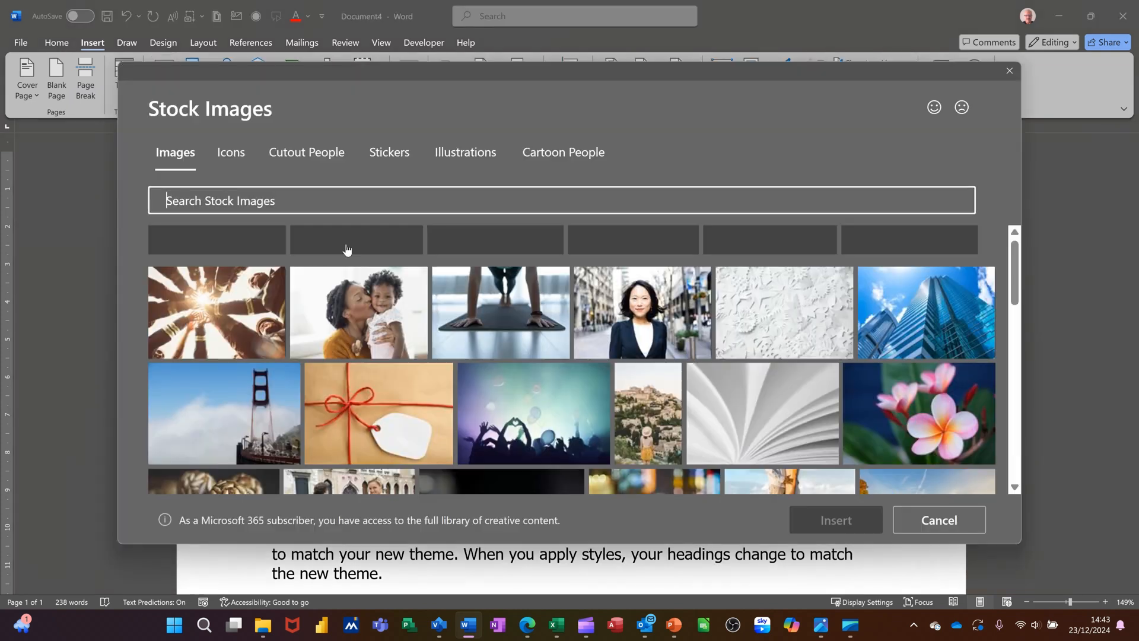
left_click(231, 156)
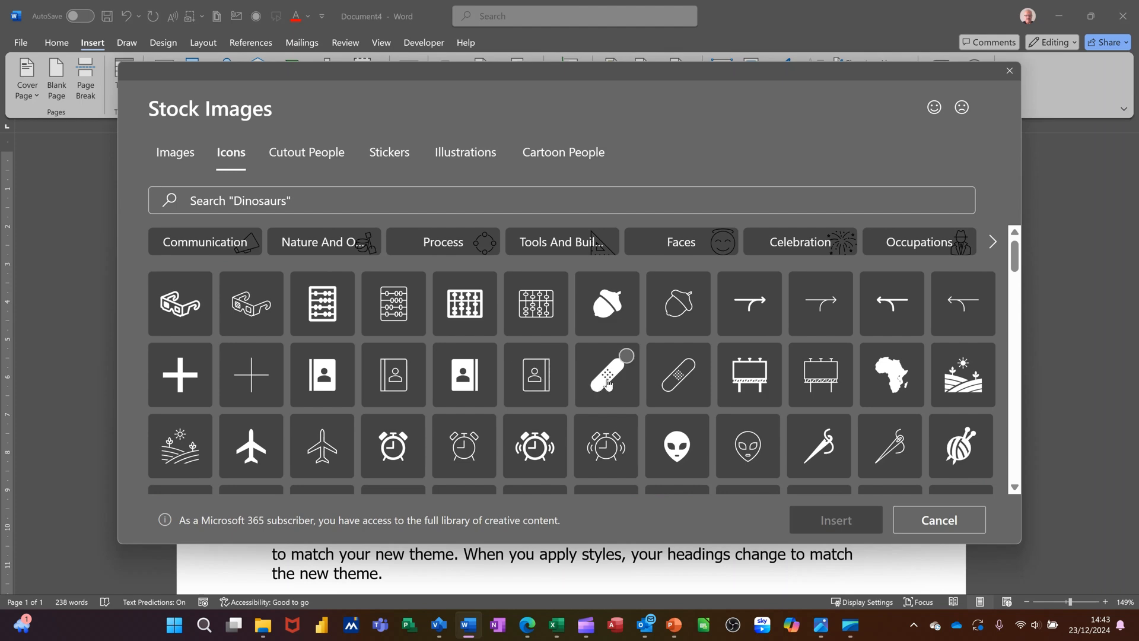
left_click(605, 376)
left_click(838, 520)
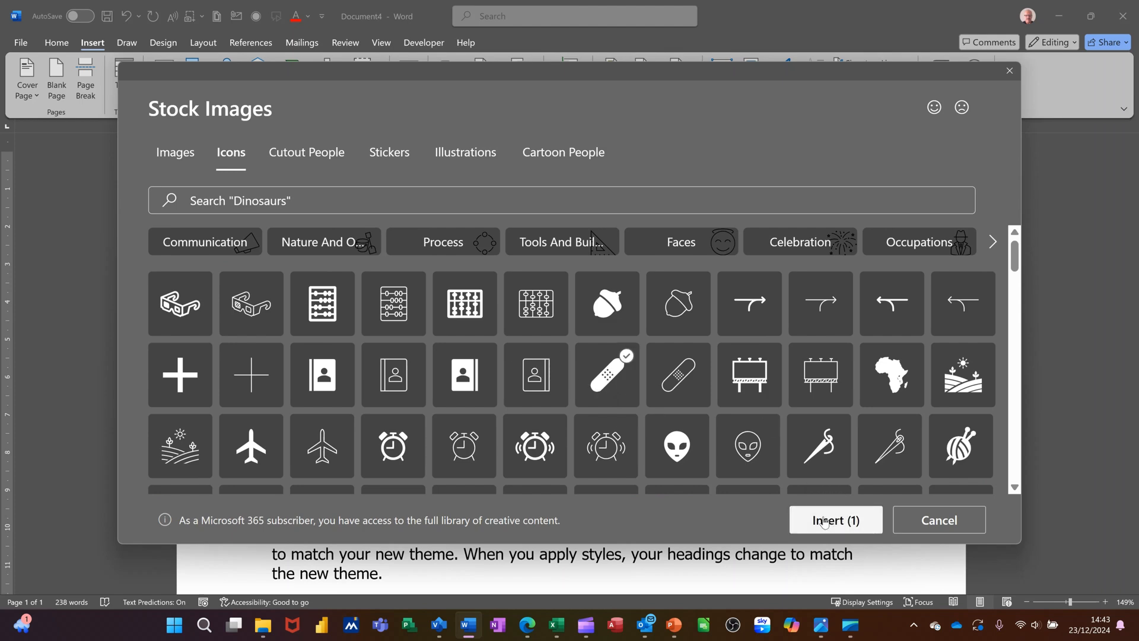
Step: Caption the bandage icon as Figure 2, positioned below the selected item
left_click(242, 41)
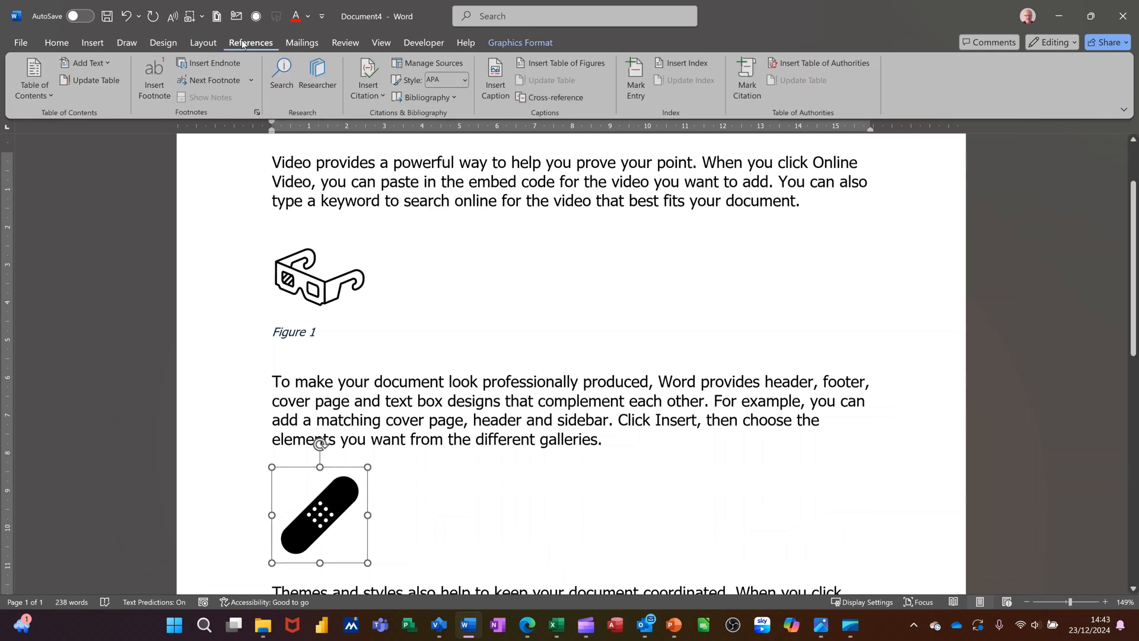
left_click(484, 84)
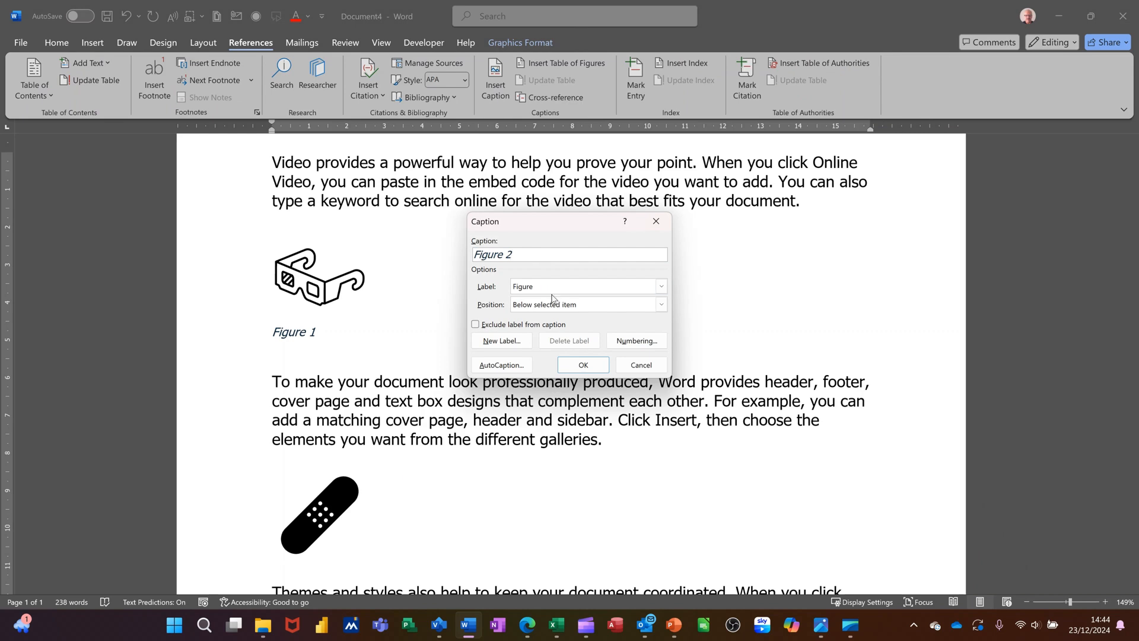
left_click(573, 368)
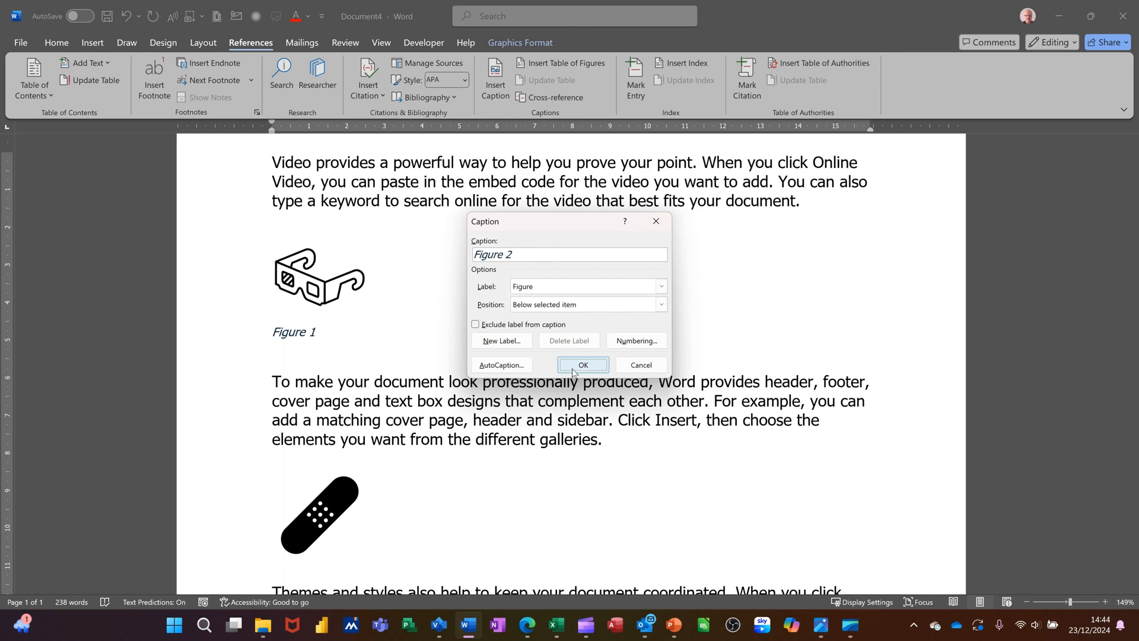
Step: Add another blank line below the third paragraph and insert a table of four columns and two rows there
scroll(555, 360, "down", 5)
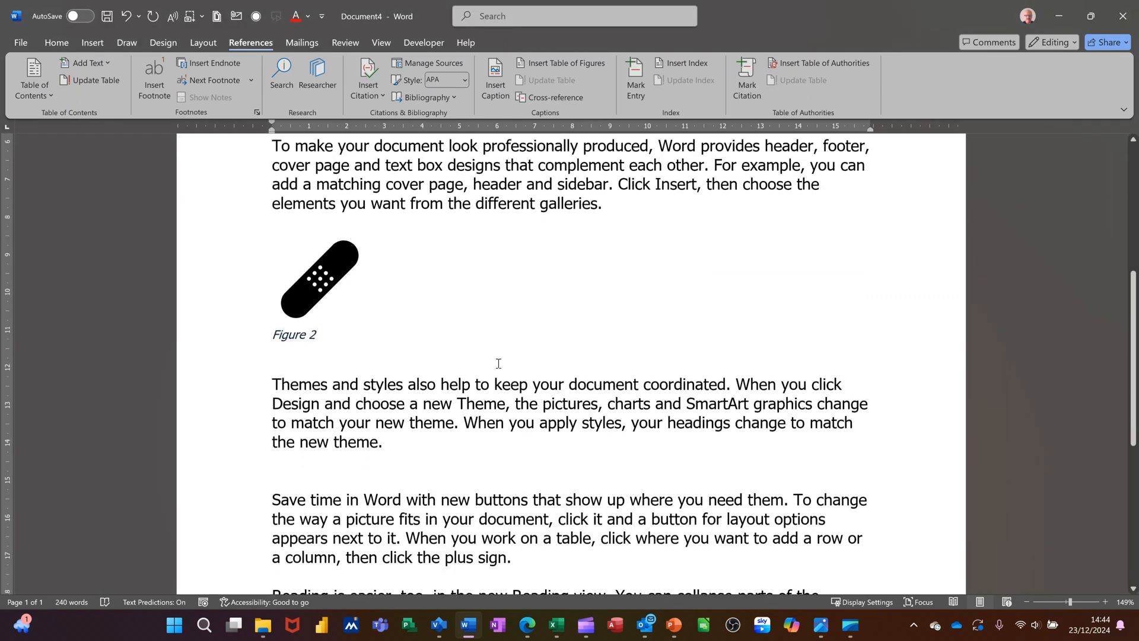
left_click(381, 468)
key("Return")
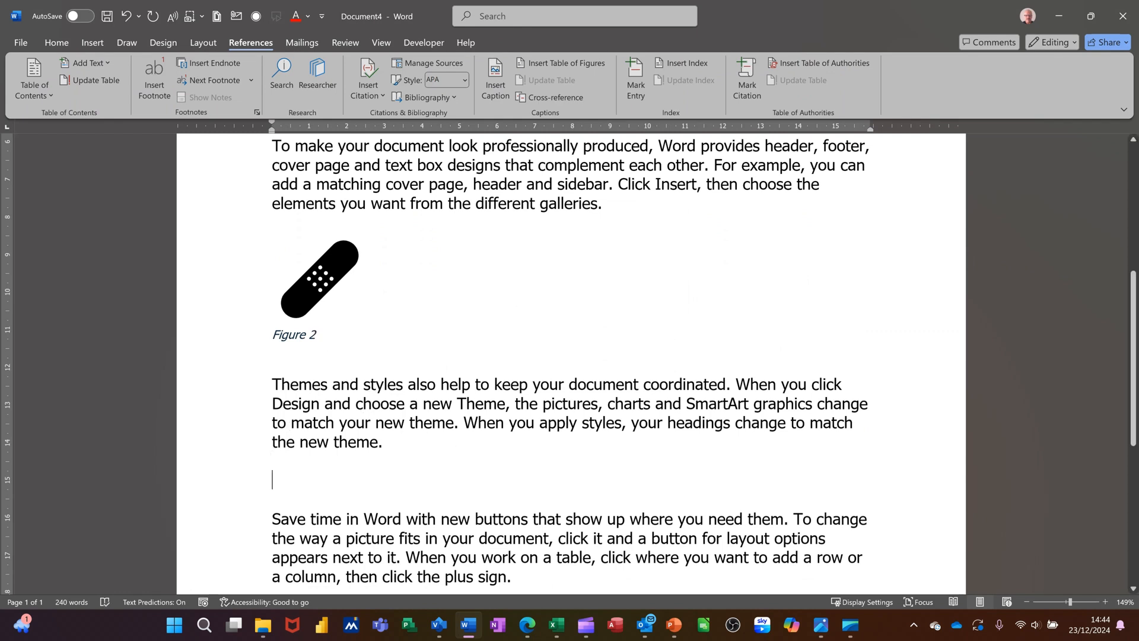
left_click(83, 44)
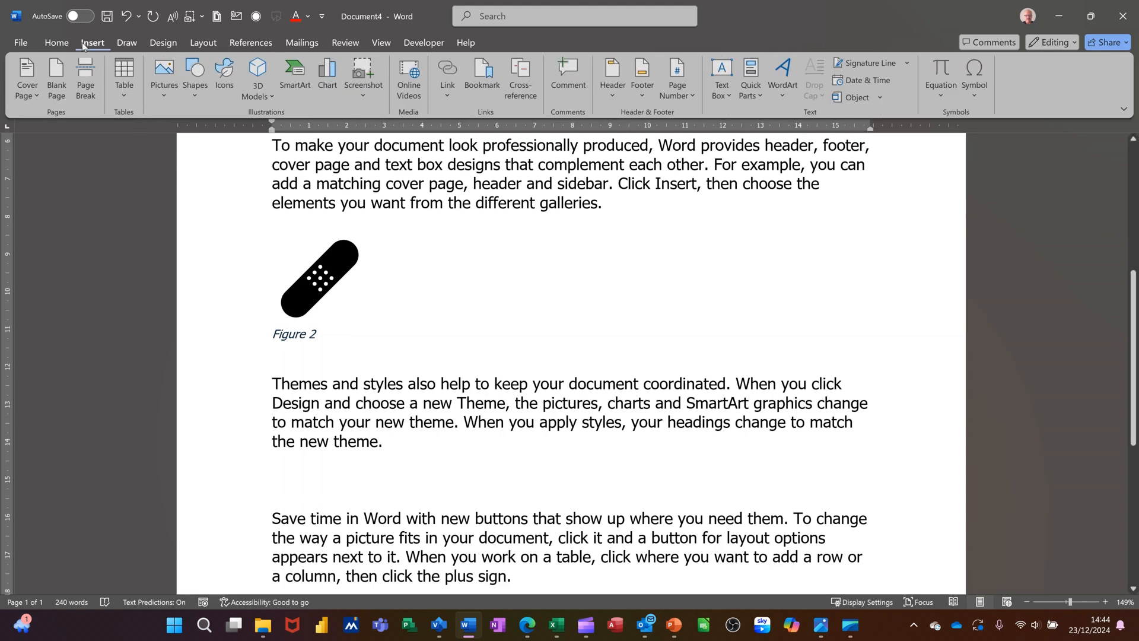
left_click(128, 88)
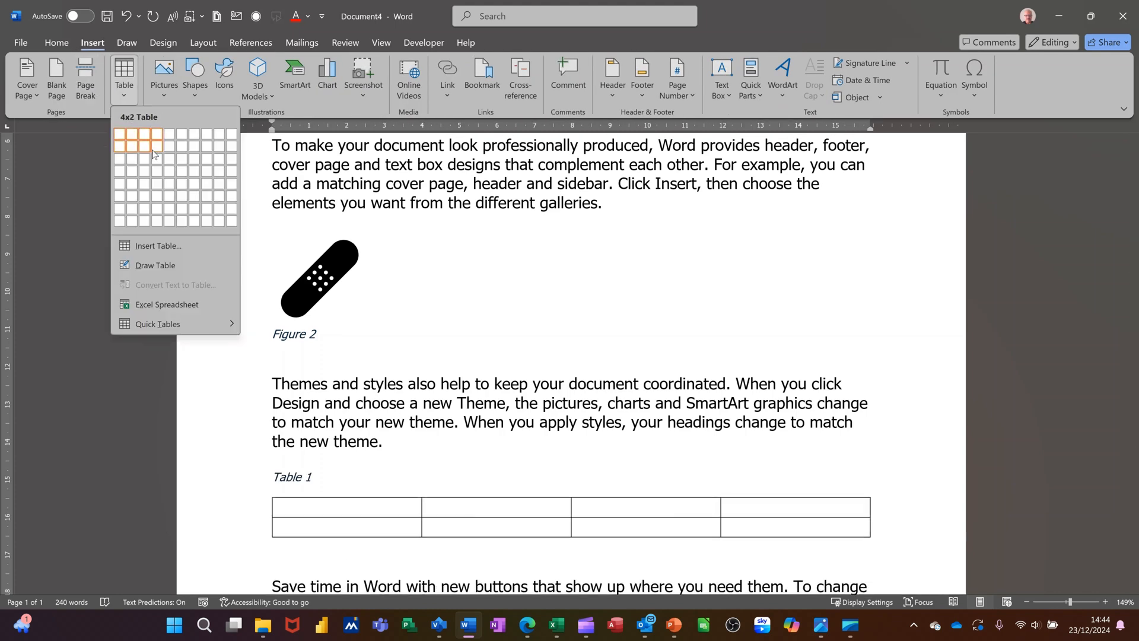
left_click(153, 153)
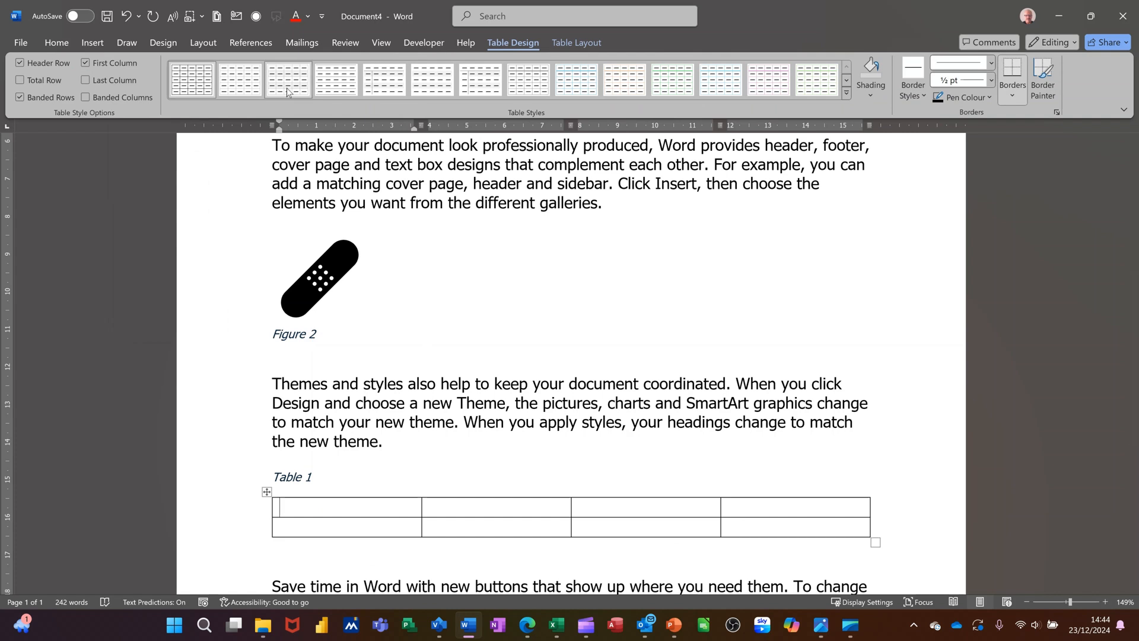
Step: Examine the AutoCaption settings for Microsoft Word Table and look through the other object types that can be captioned automatically
left_click(248, 43)
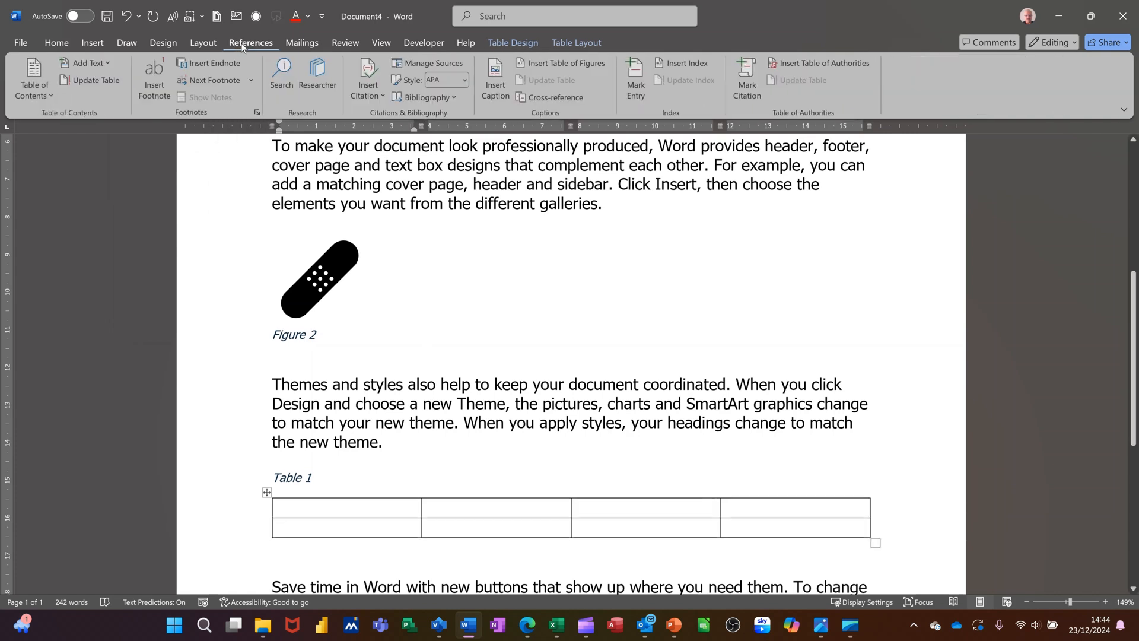
left_click(493, 78)
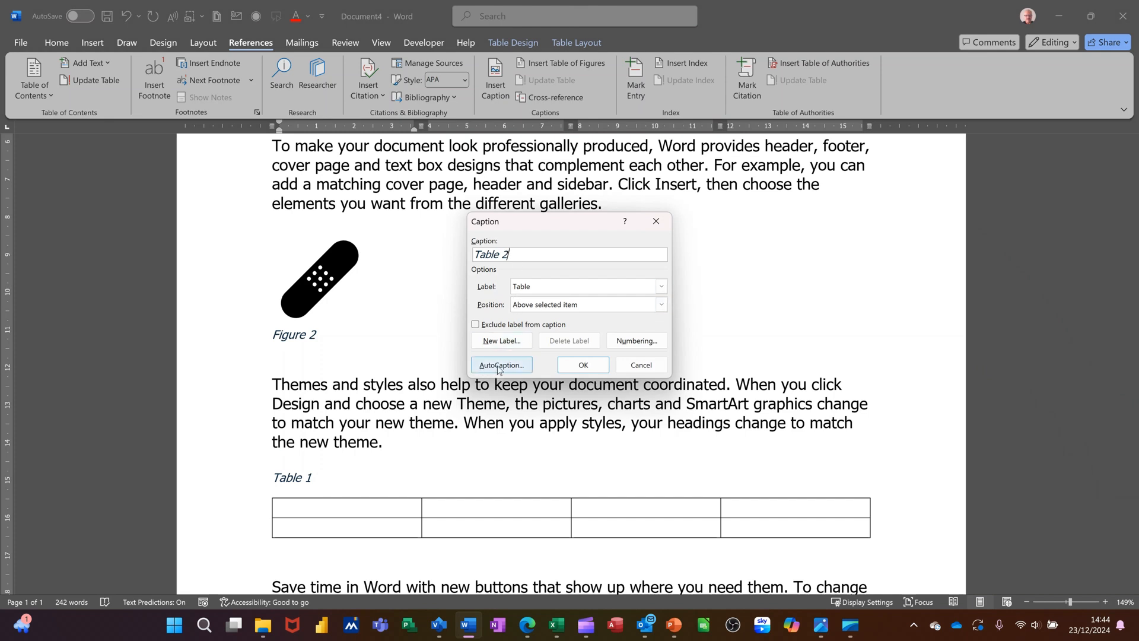
left_click(498, 366)
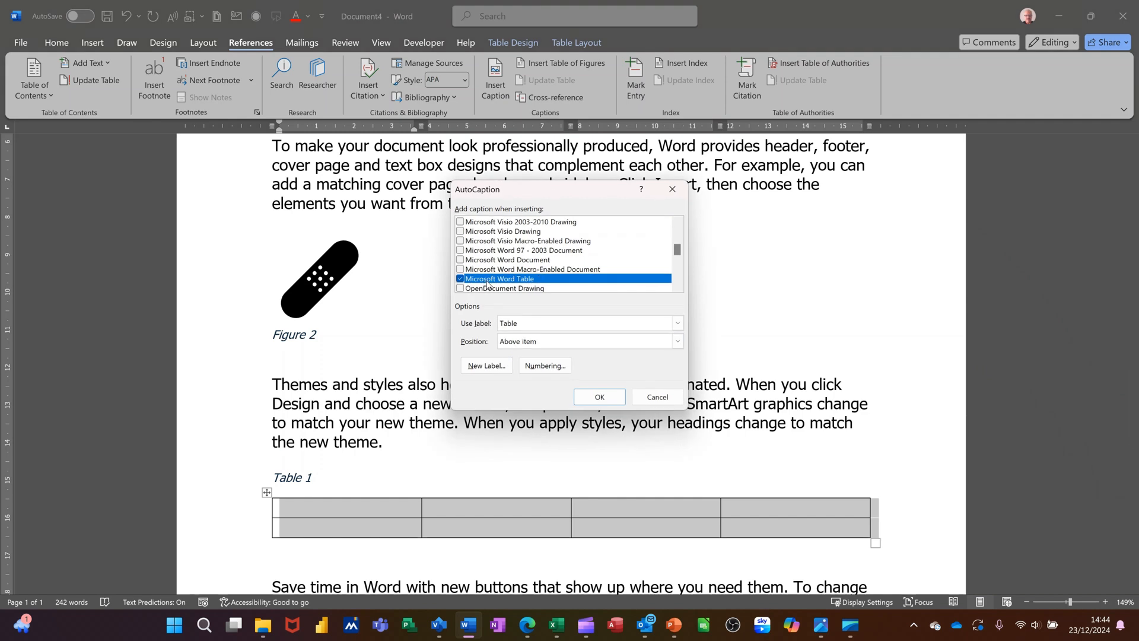
scroll(501, 253, "down", 4)
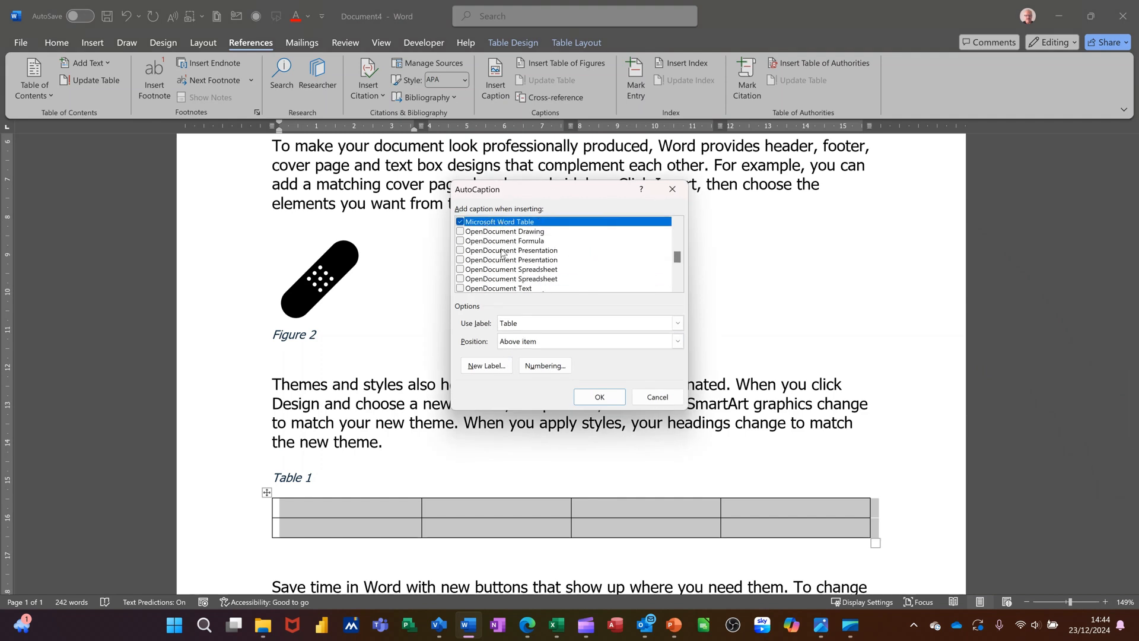
scroll(516, 271, "up", 6)
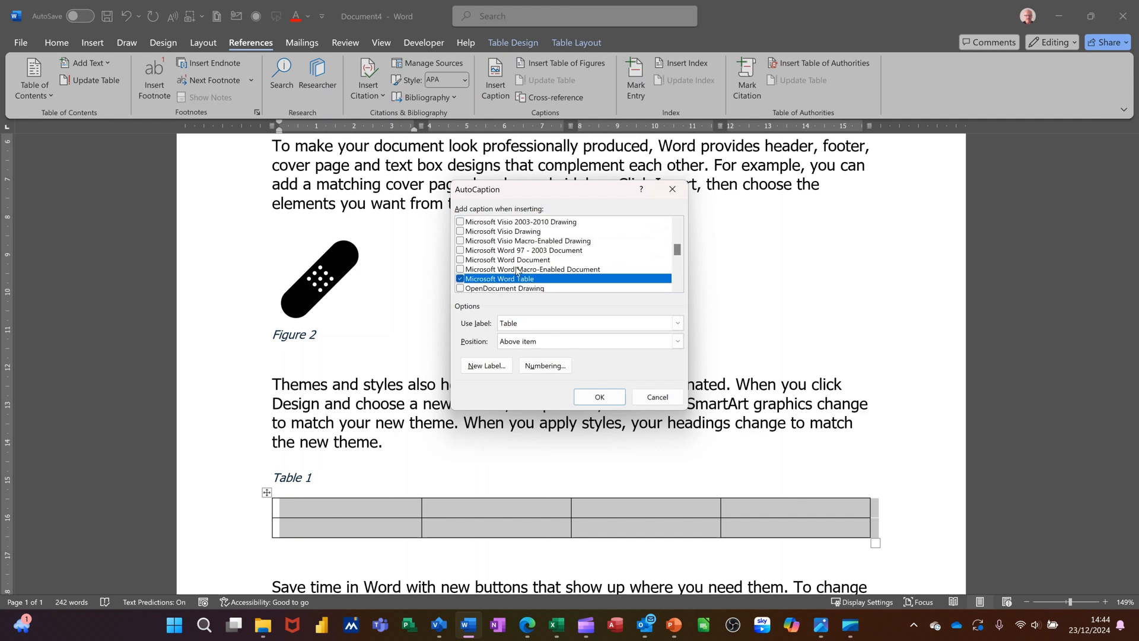
scroll(504, 249, "up", 1)
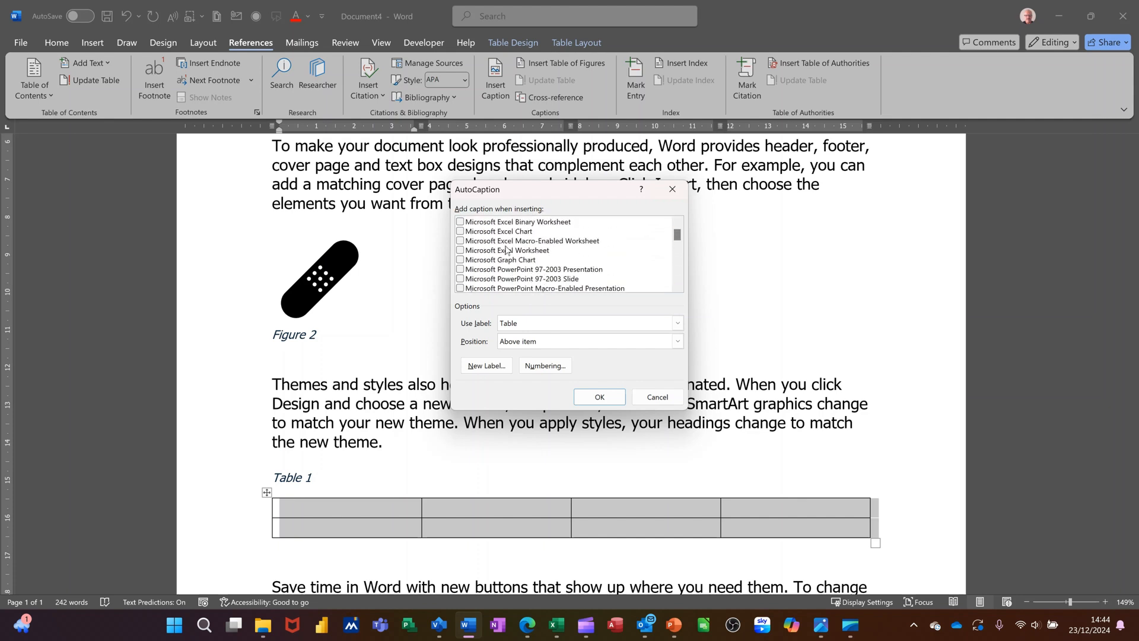
scroll(506, 255, "up", 1)
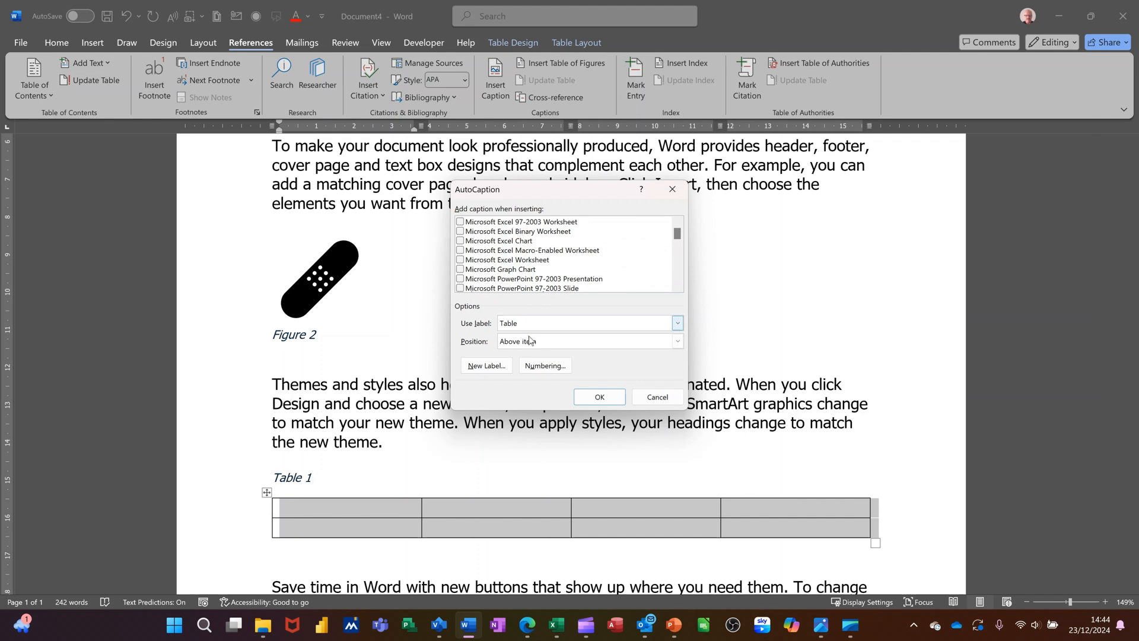
left_click(599, 397)
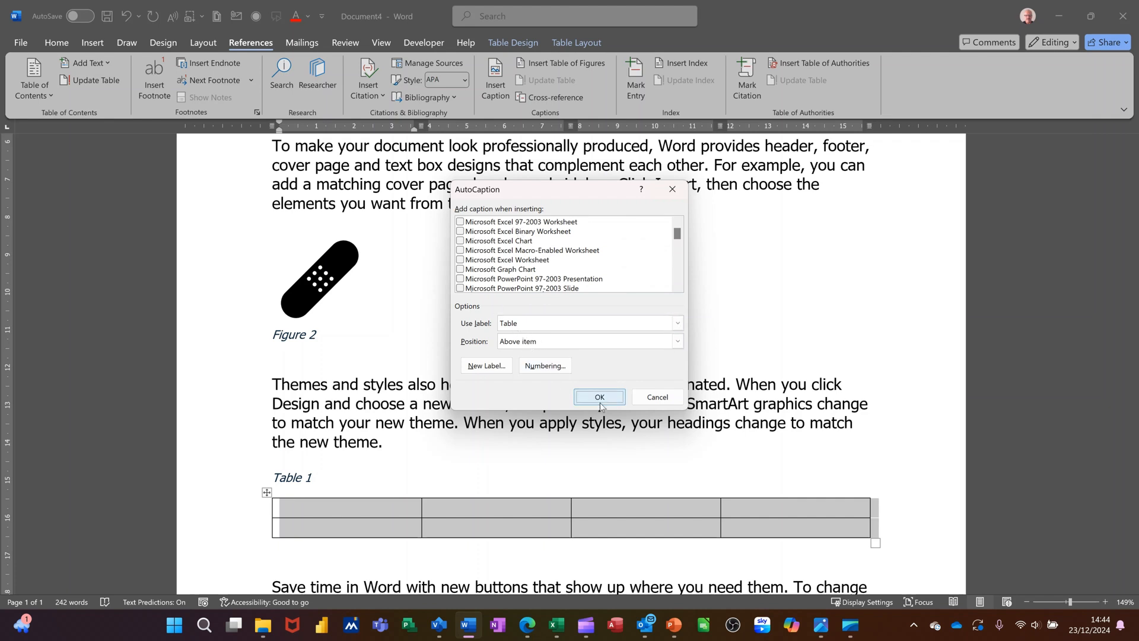
Step: Add another blank line below the fourth paragraph and insert a second four-column table there
scroll(557, 435, "down", 3)
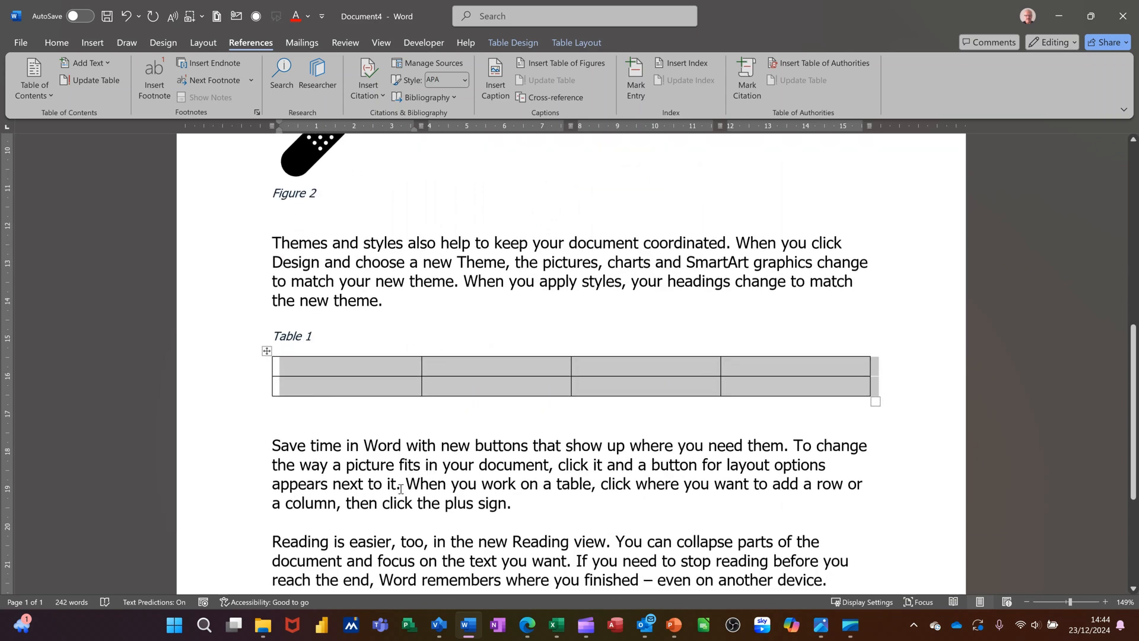
left_click(343, 518)
key("Return")
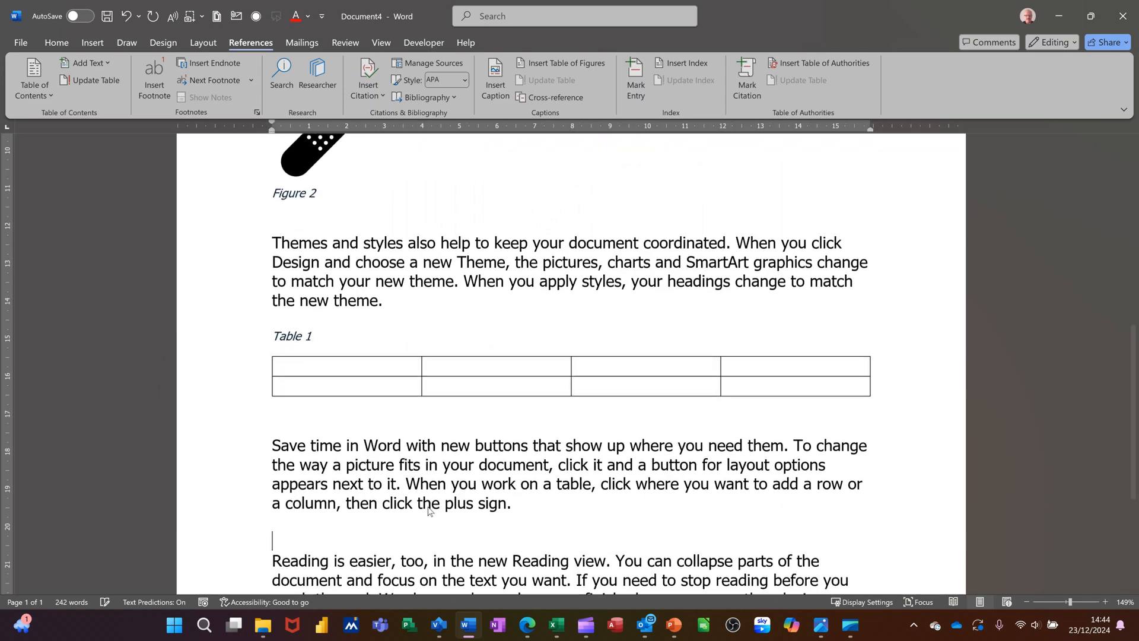
key("Up")
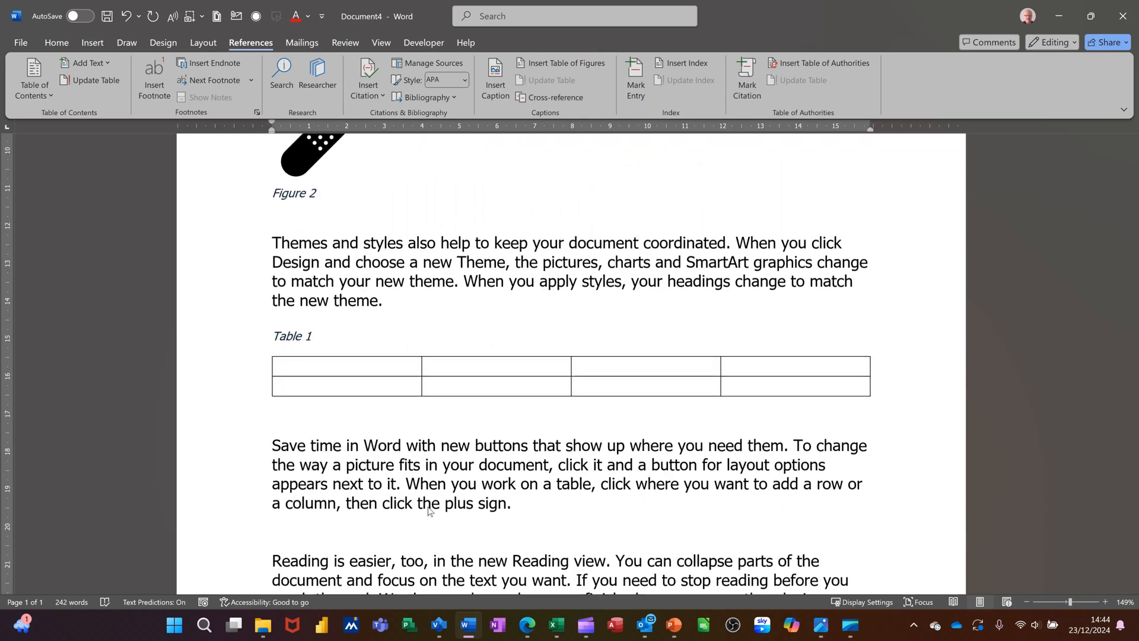
key("Return")
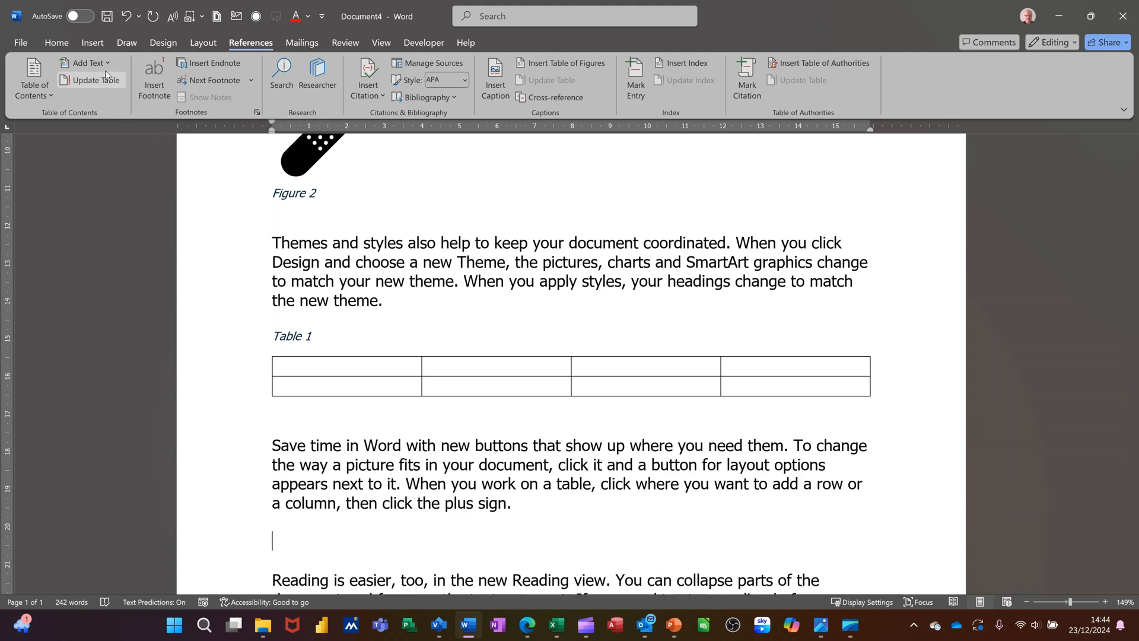
left_click(88, 45)
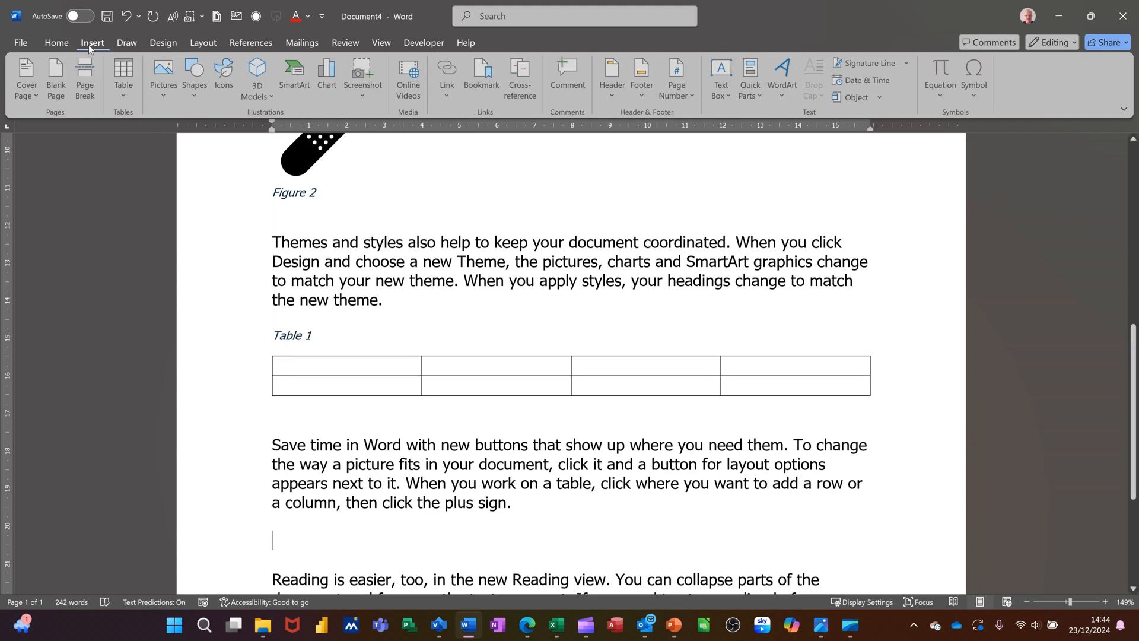
left_click(120, 79)
key("Escape")
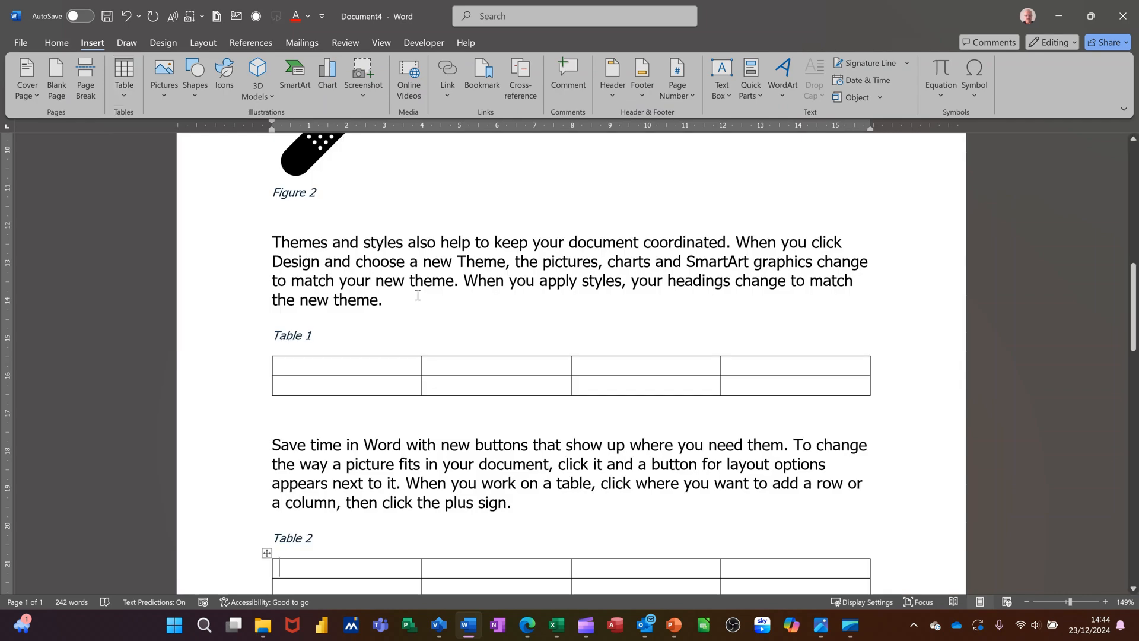
Step: Start a new line after the last paragraph and create a new caption label named Saxo for it
scroll(552, 407, "down", 5)
scroll(478, 449, "down", 3)
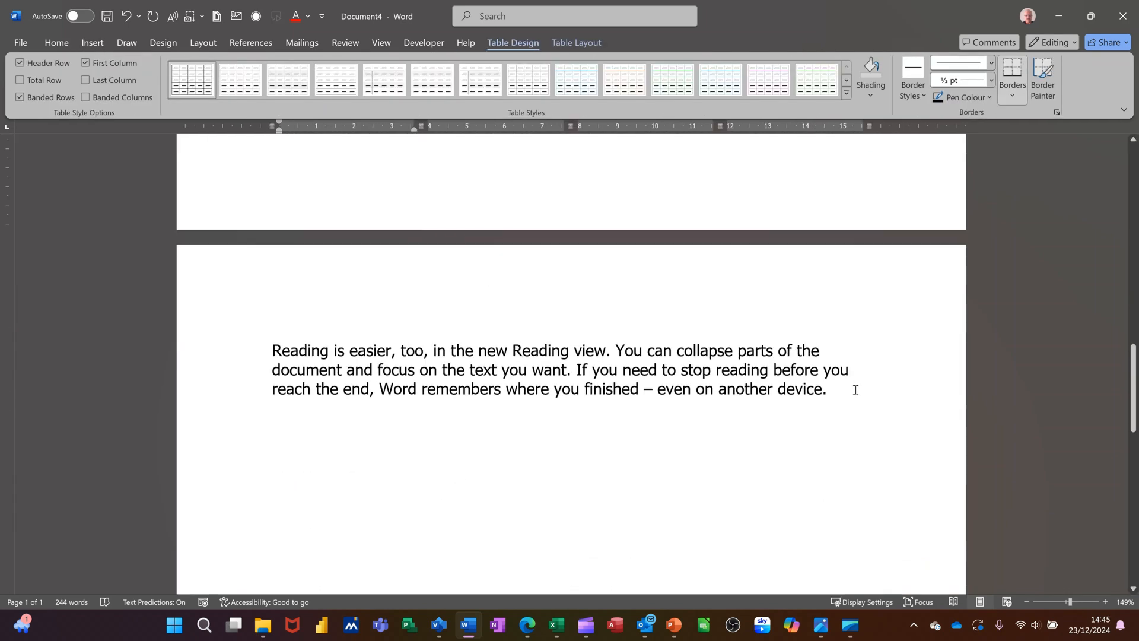
left_click(855, 389)
key("Return")
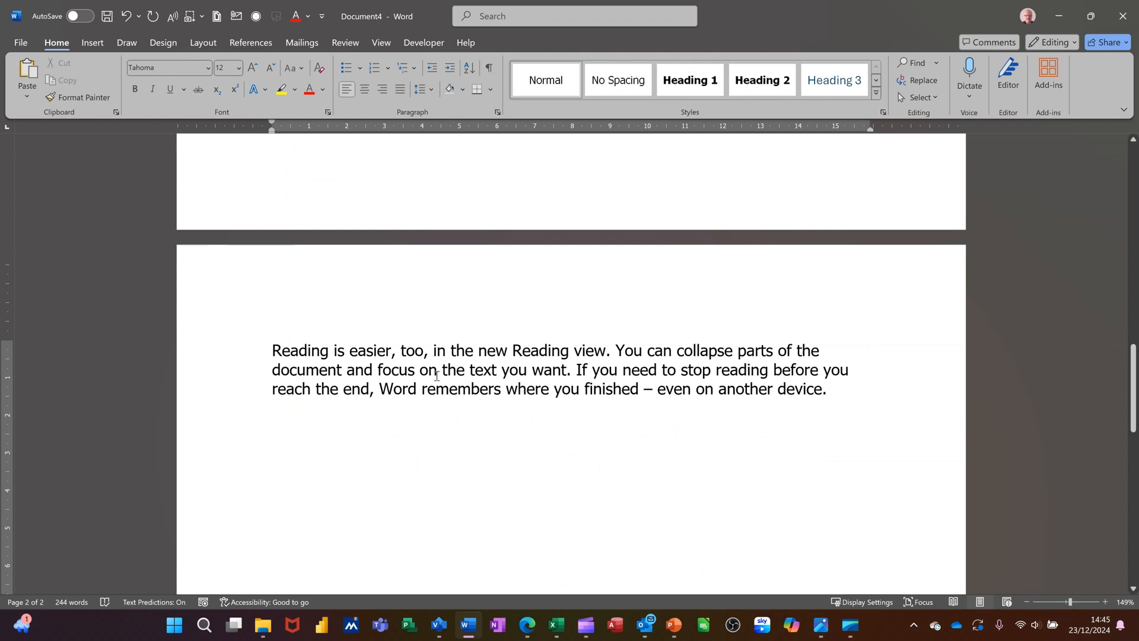
left_click(251, 43)
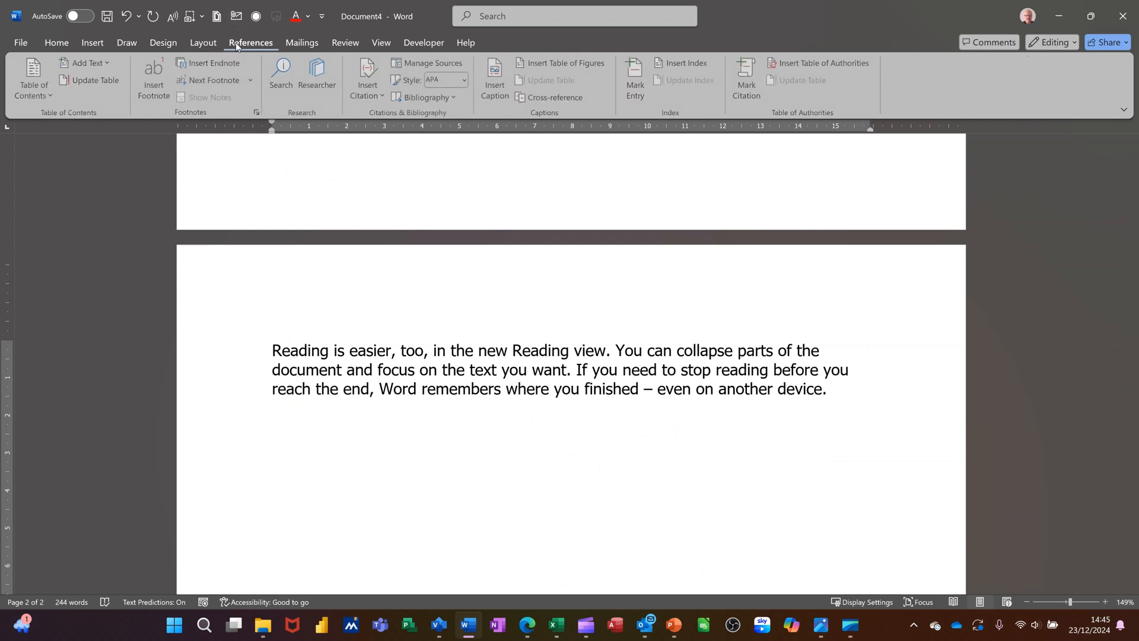
left_click(497, 86)
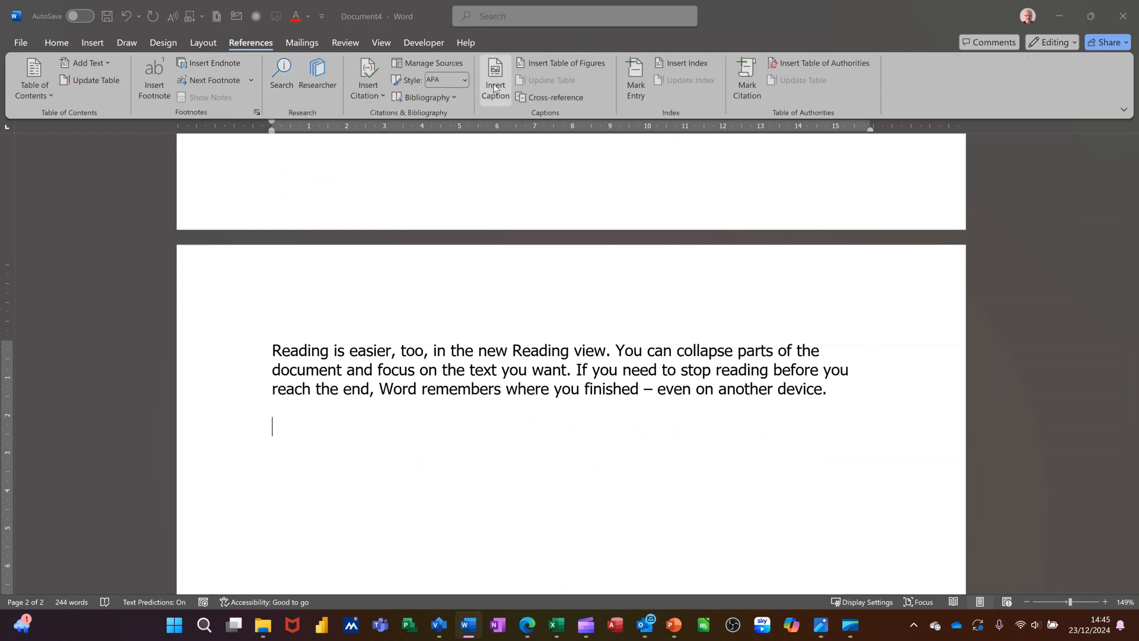
left_click(488, 346)
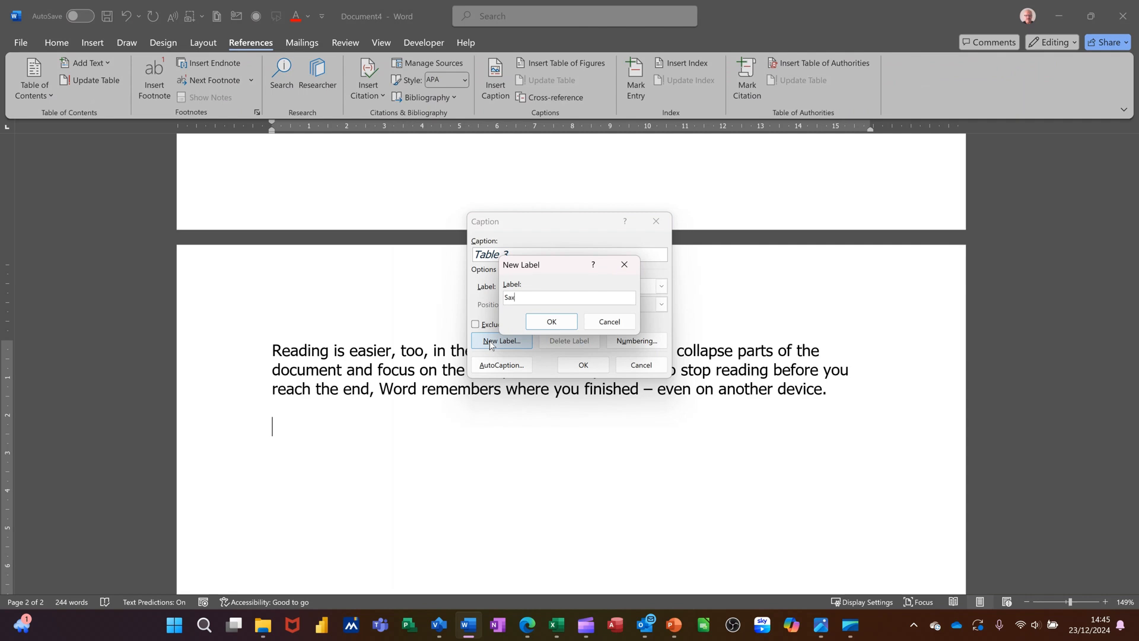
type("Saxo")
left_click(549, 323)
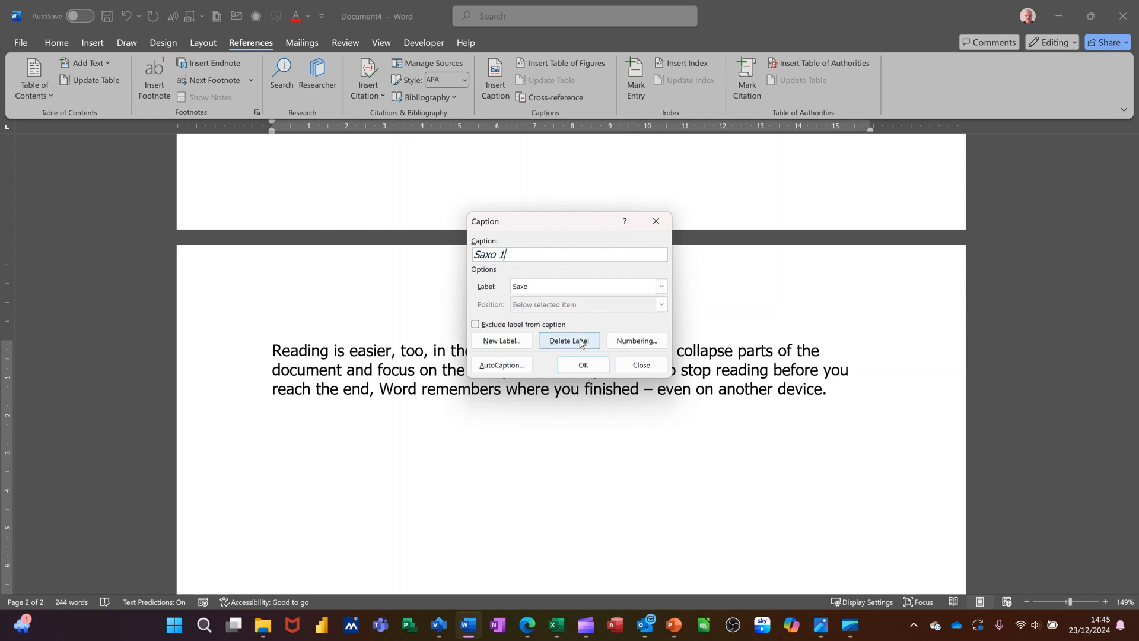
Step: Set the Saxo caption numbering format to A, B, C and insert the caption Saxo A below the last paragraph
left_click(629, 341)
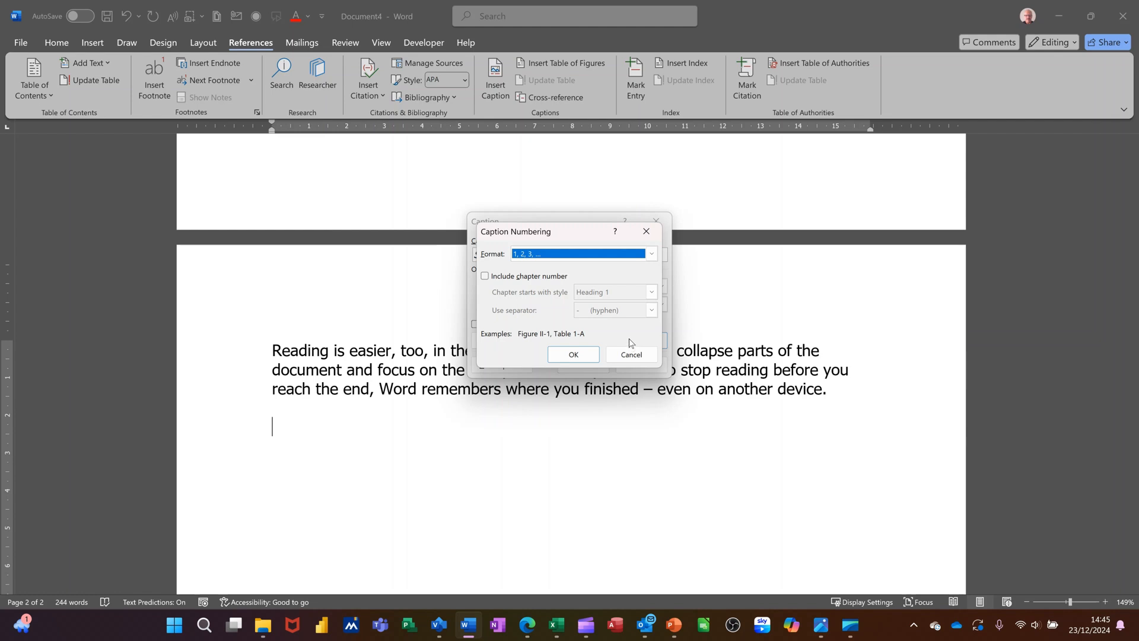
left_click(651, 253)
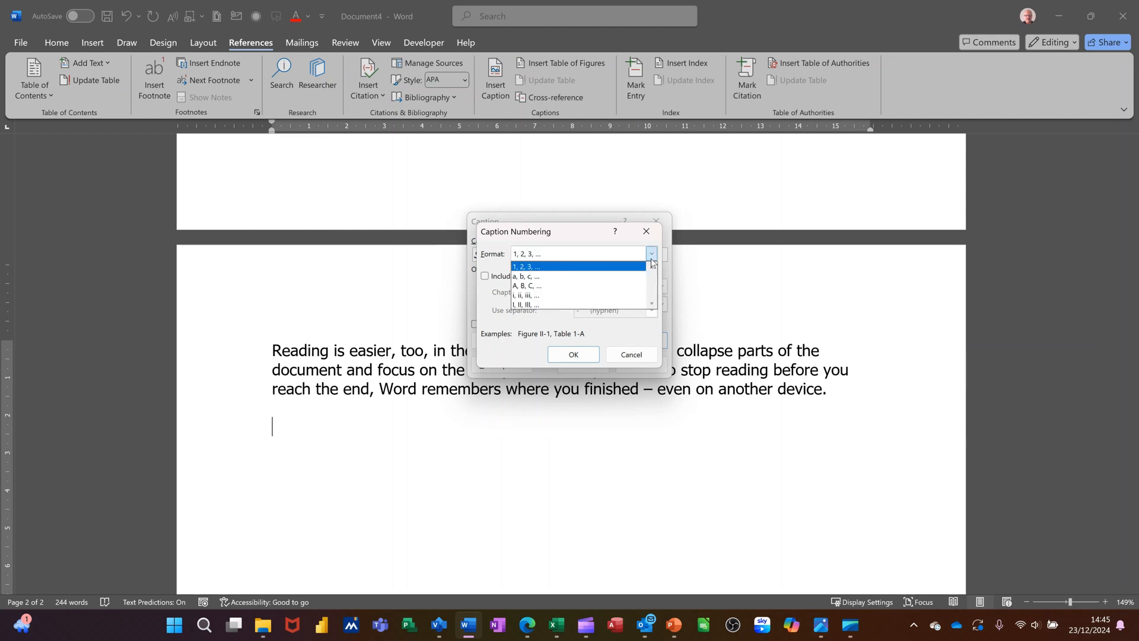
left_click(607, 287)
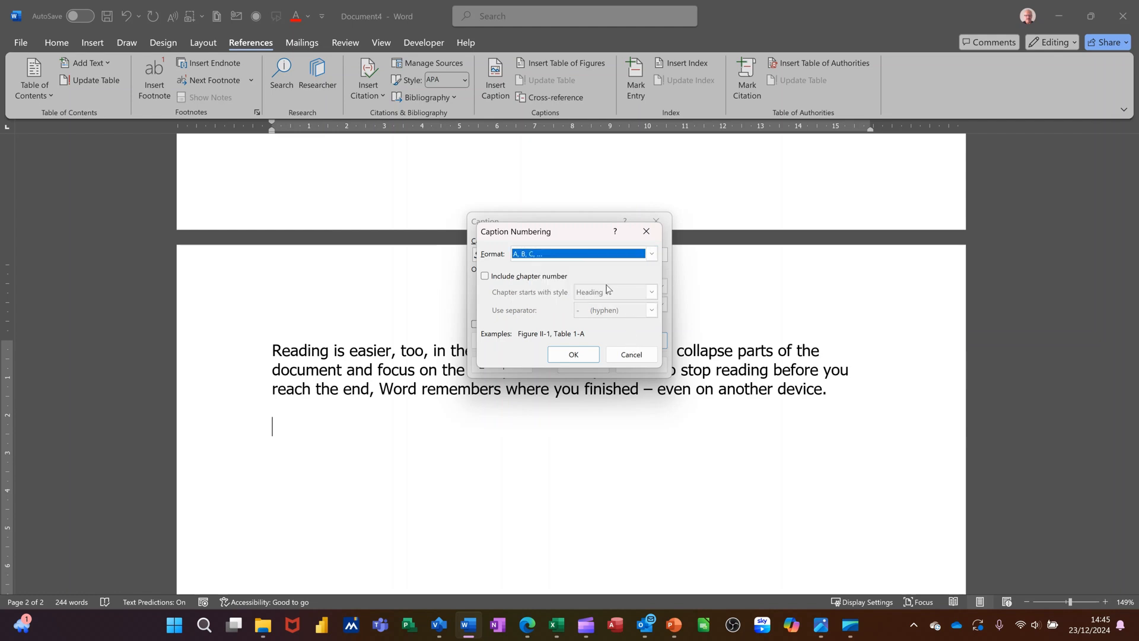
left_click(573, 354)
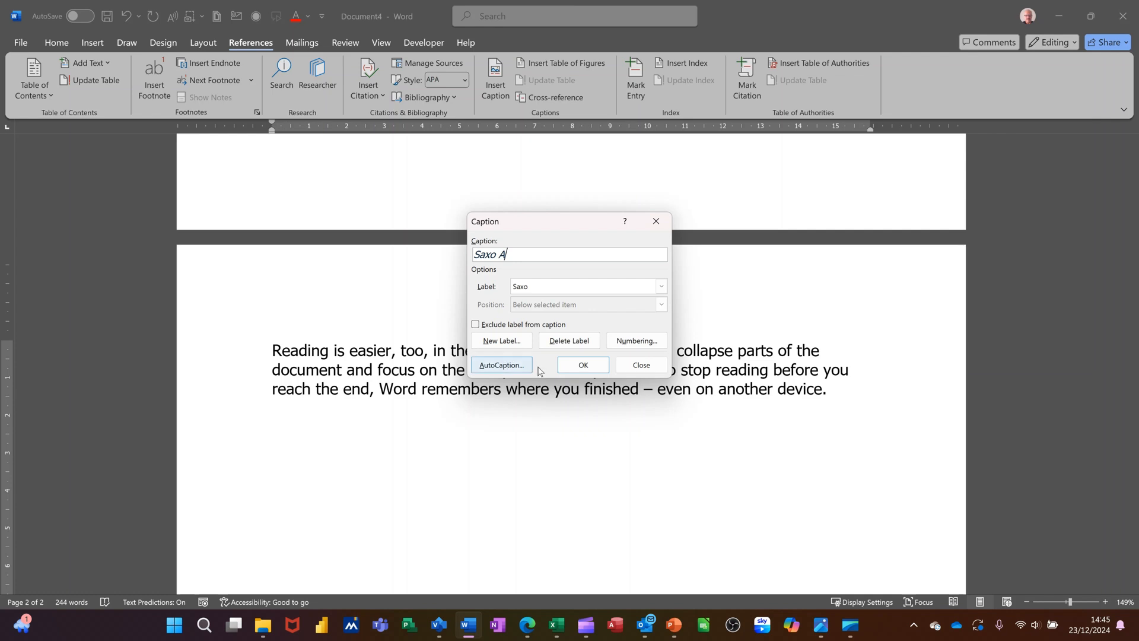
left_click(575, 367)
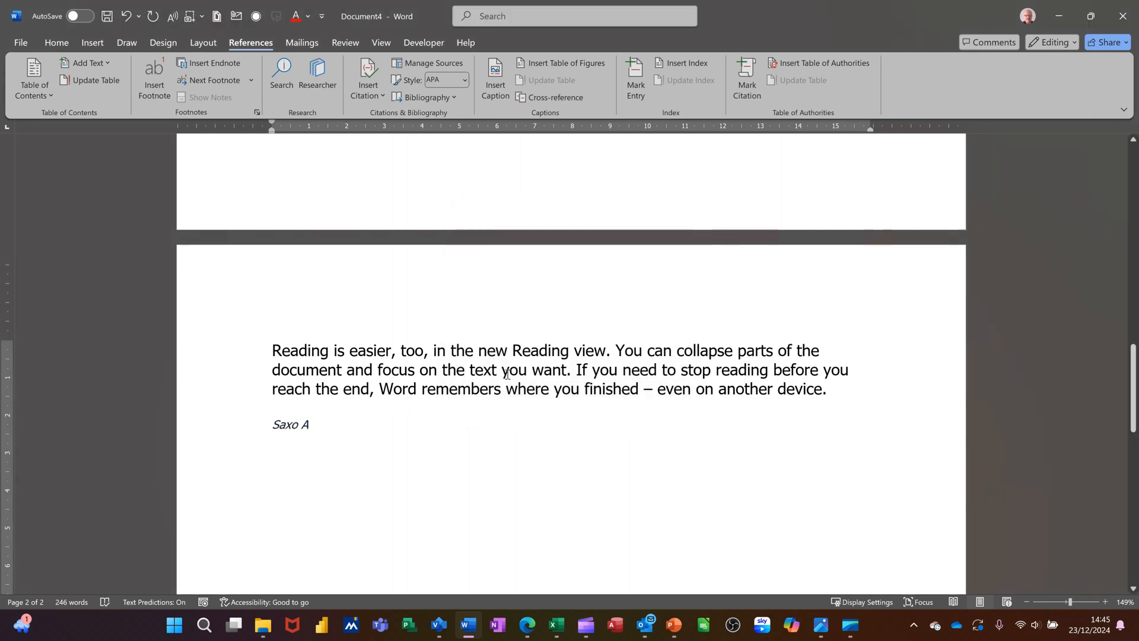
Step: Insert the stock image of a woman kissing a baby on a new line below the Saxo A caption
key("Return")
left_click(92, 42)
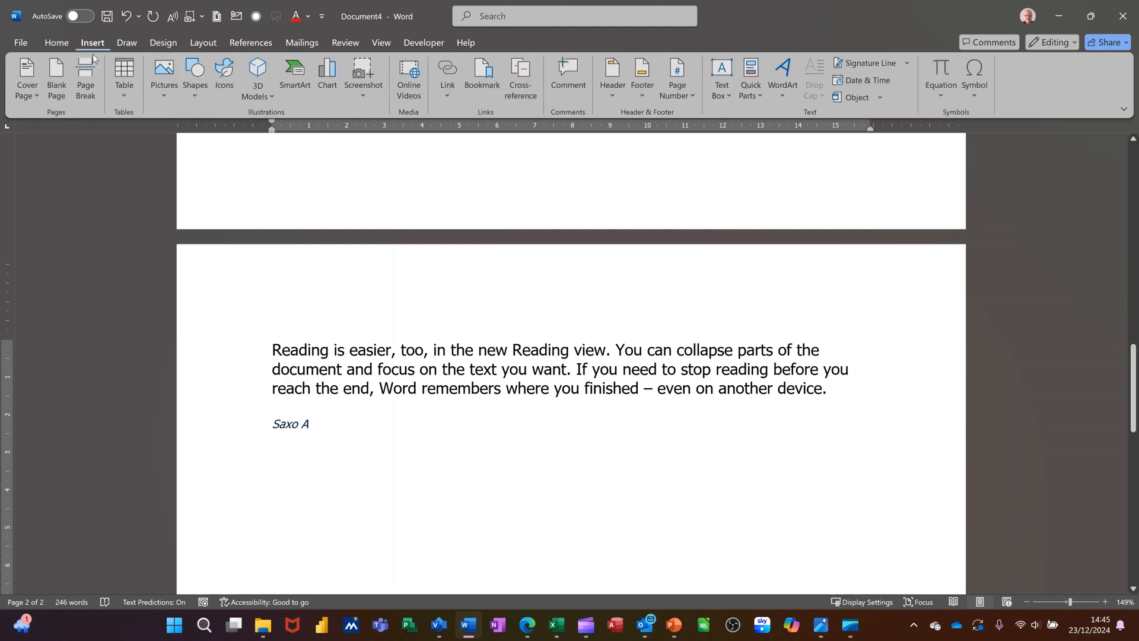
left_click(161, 89)
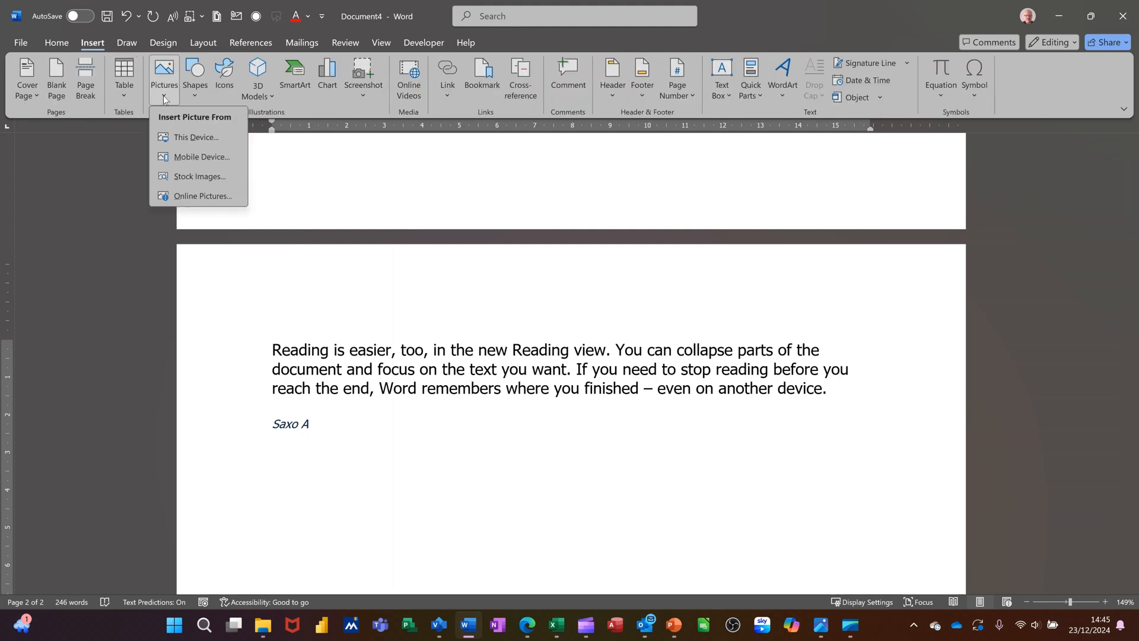
left_click(200, 176)
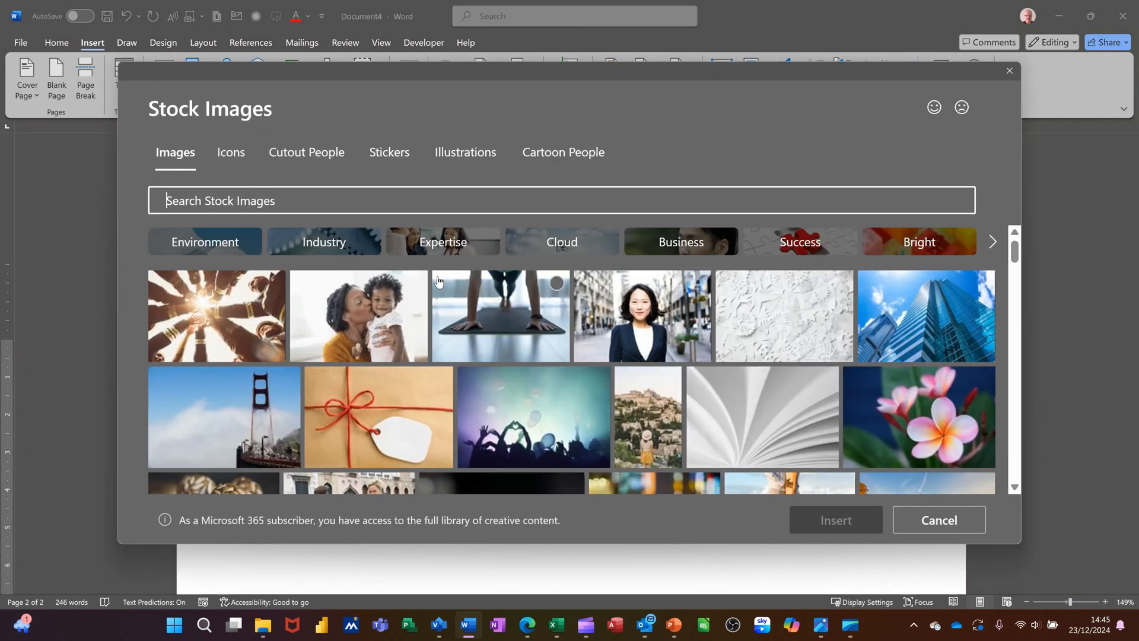
left_click(405, 320)
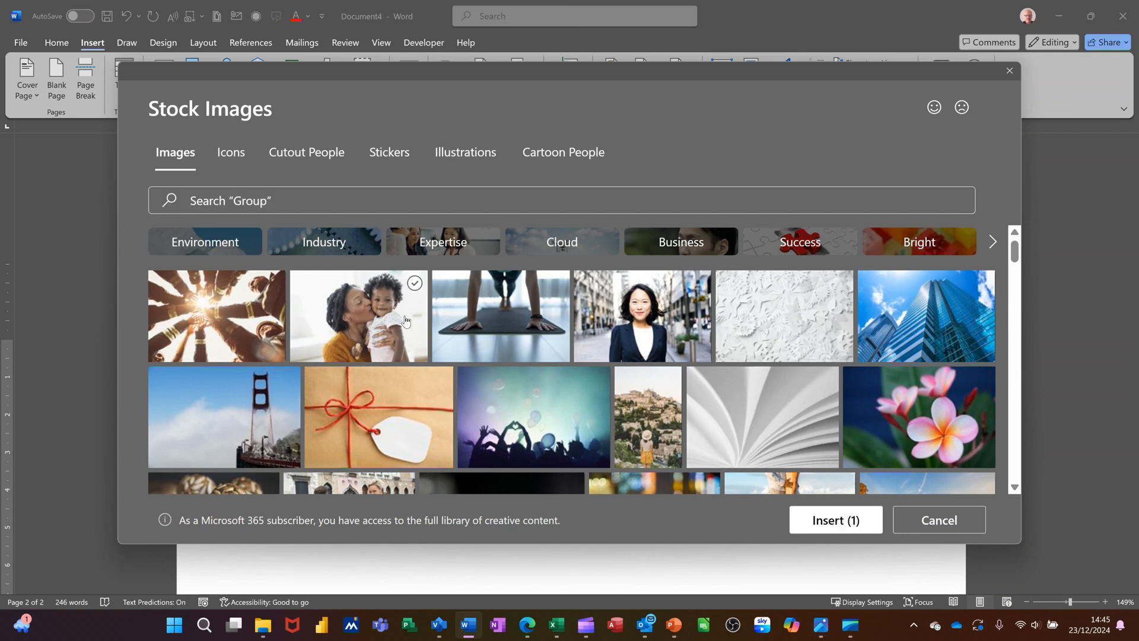
left_click(808, 522)
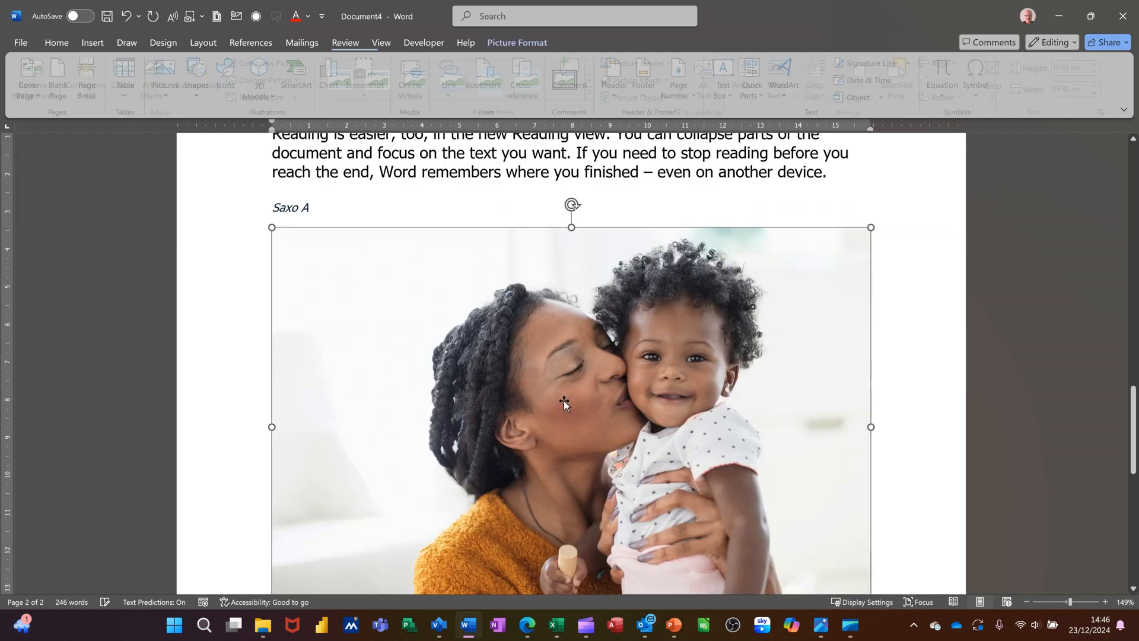
Step: Shrink the inserted picture proportionally to about 2.78 cm high and 4.17 cm wide
scroll(564, 401, "down", 1)
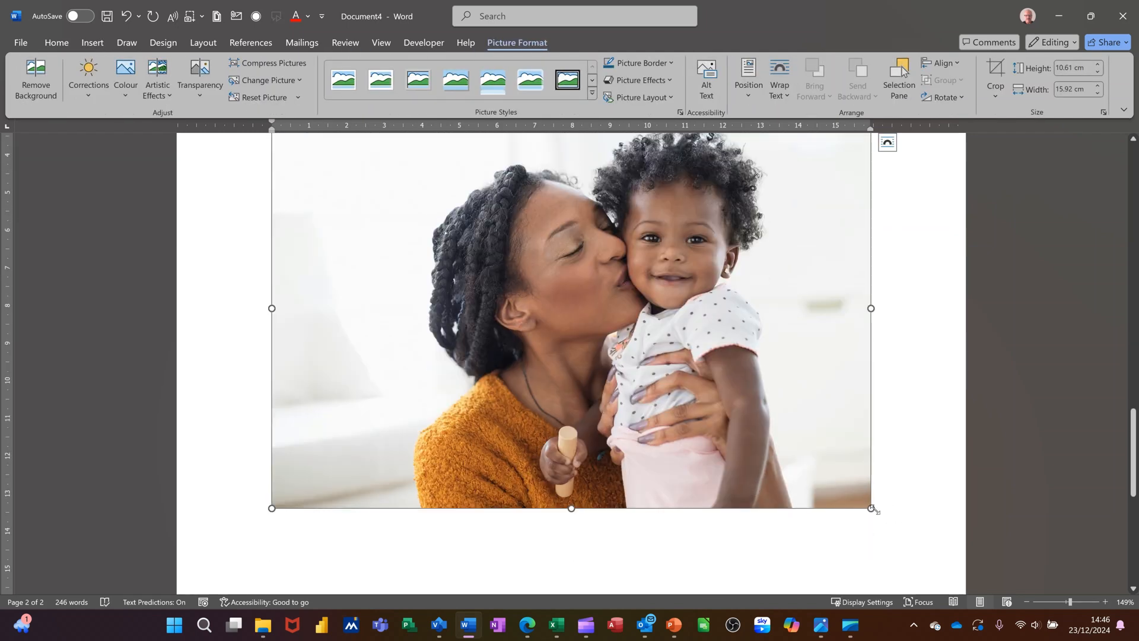
left_click_drag(871, 508, 272, 232)
scroll(552, 272, "up", 3)
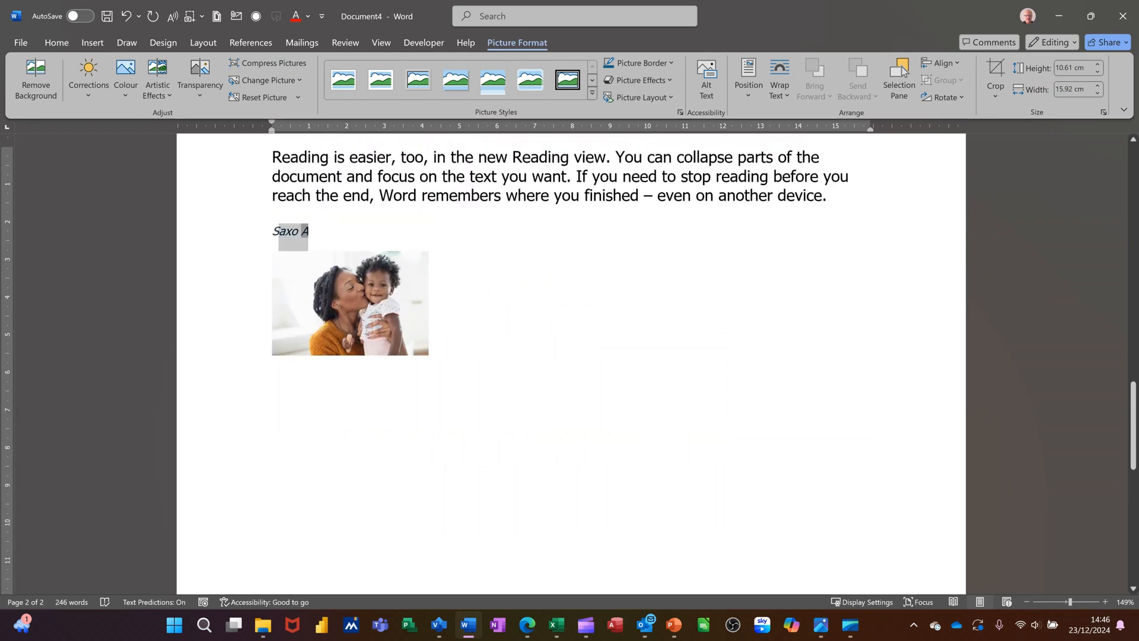
Step: Insert a caption with the Saxo label for the picture of the woman and baby, positioned below the selected item
left_click(355, 271)
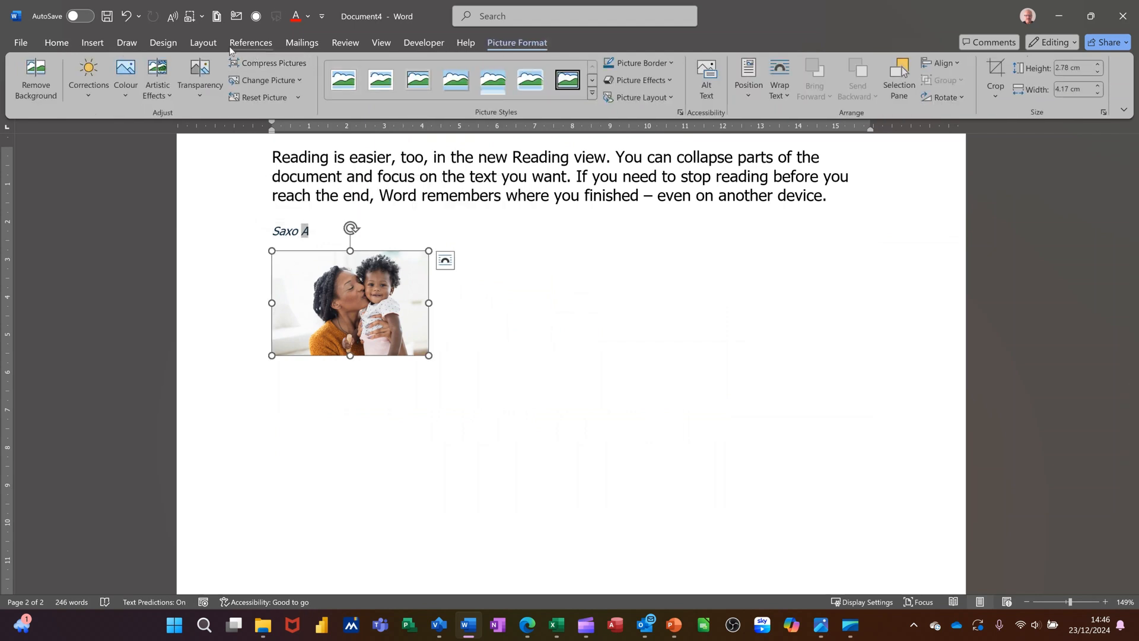
left_click(250, 43)
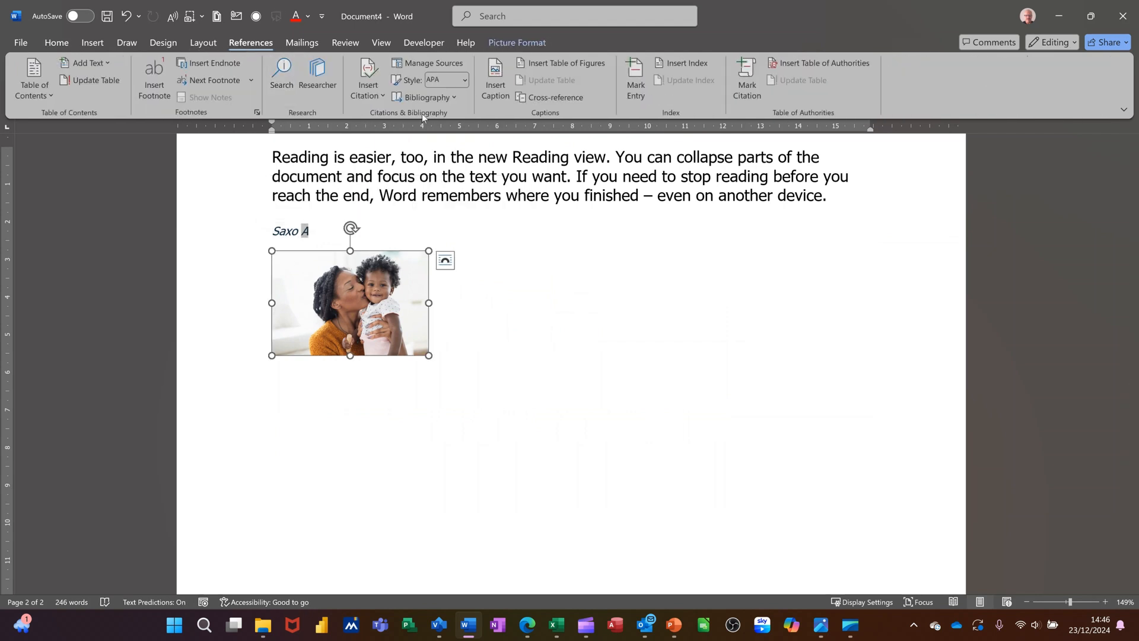
left_click(496, 81)
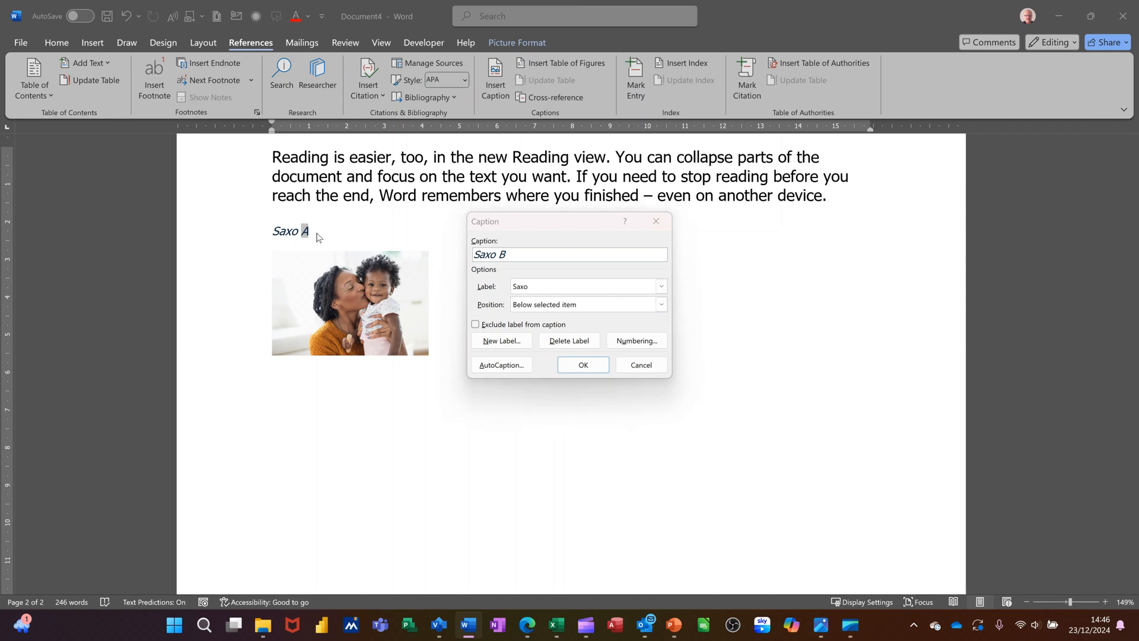
left_click(545, 306)
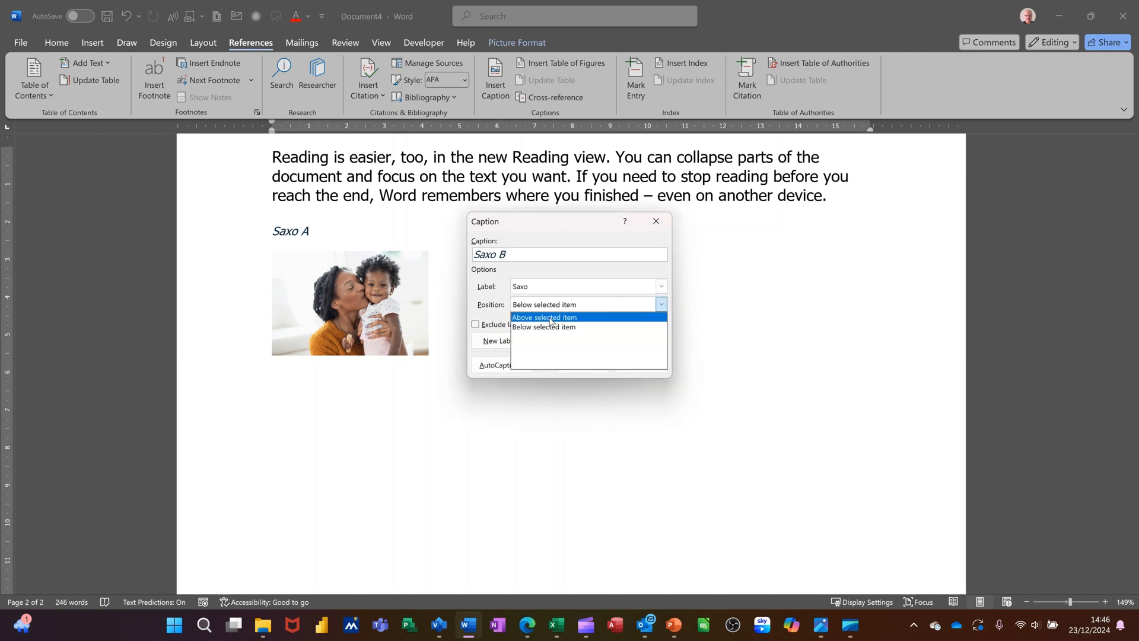
left_click(543, 327)
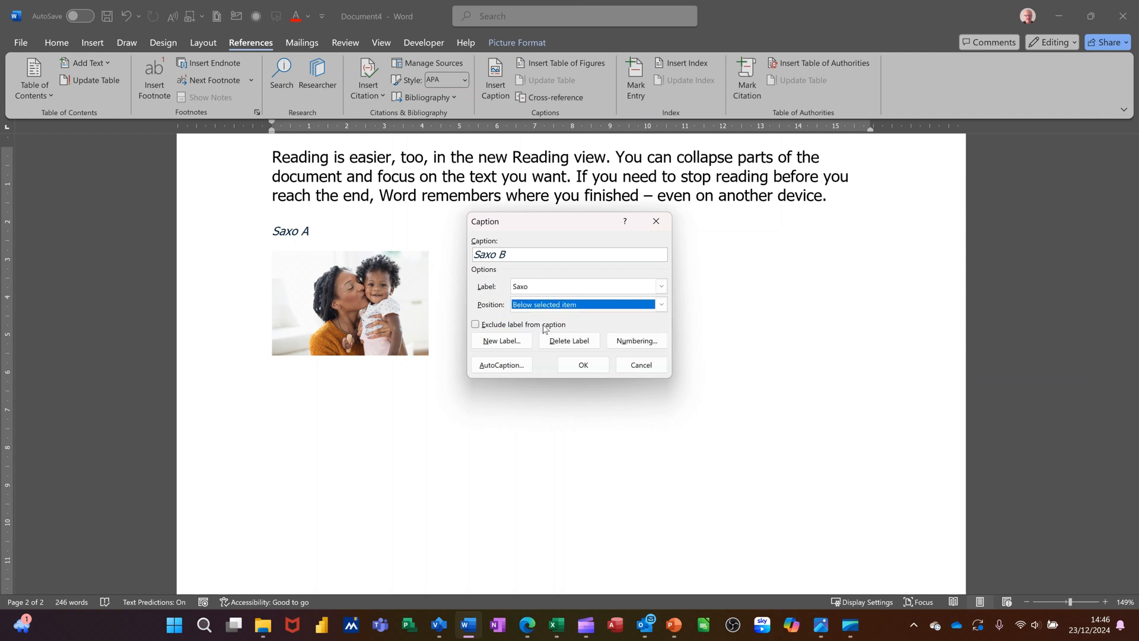
left_click(575, 368)
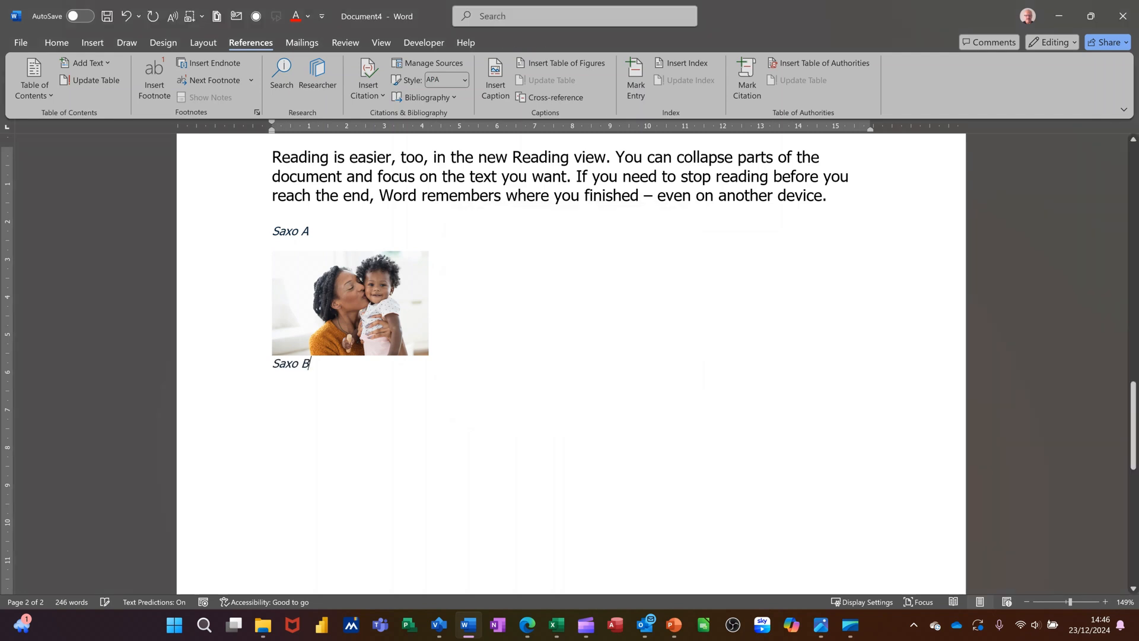
Step: Delete both Saxo captions, the one above and the one below the picture
triple_click(330, 230)
key("Delete")
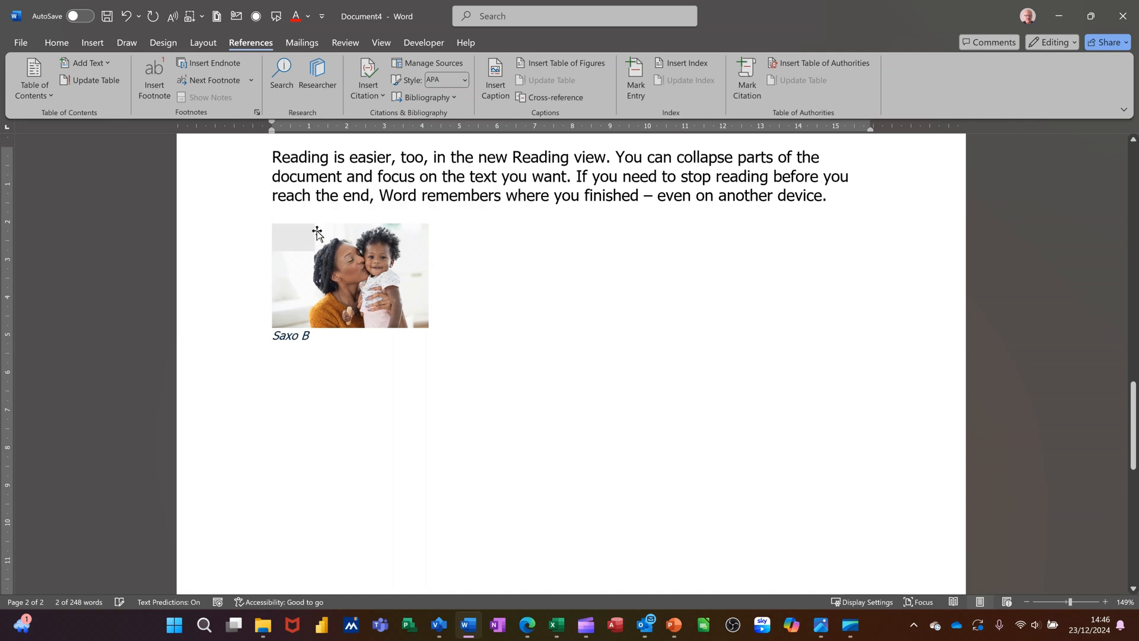
triple_click(318, 333)
key("Delete")
Step: Insert the caption Saxo A below the picture of the woman and baby
left_click(330, 293)
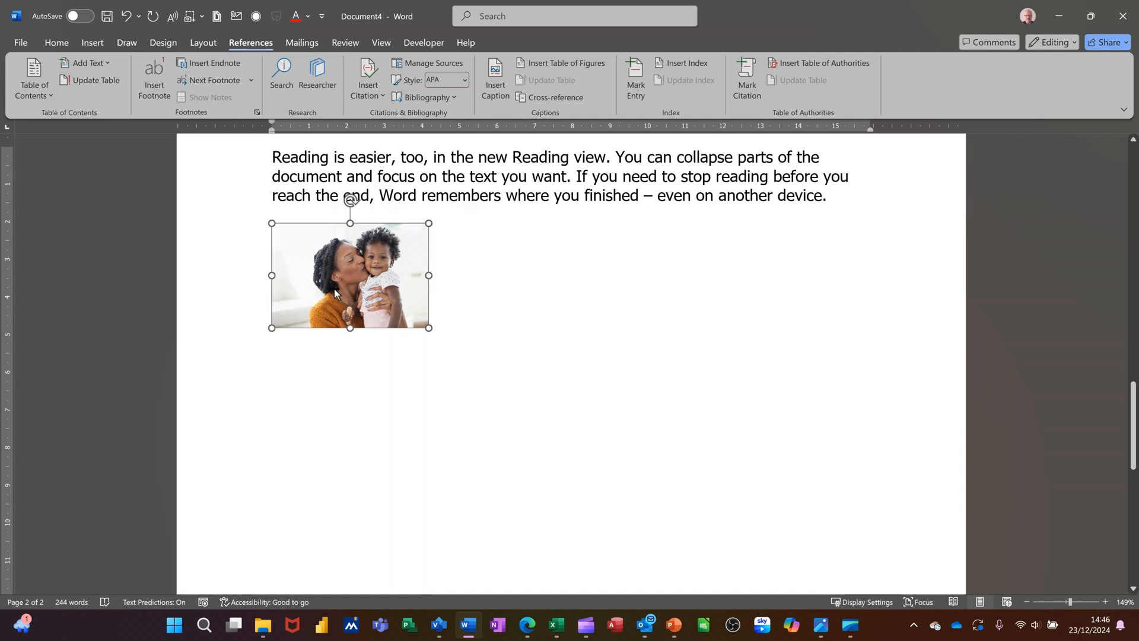
left_click(488, 69)
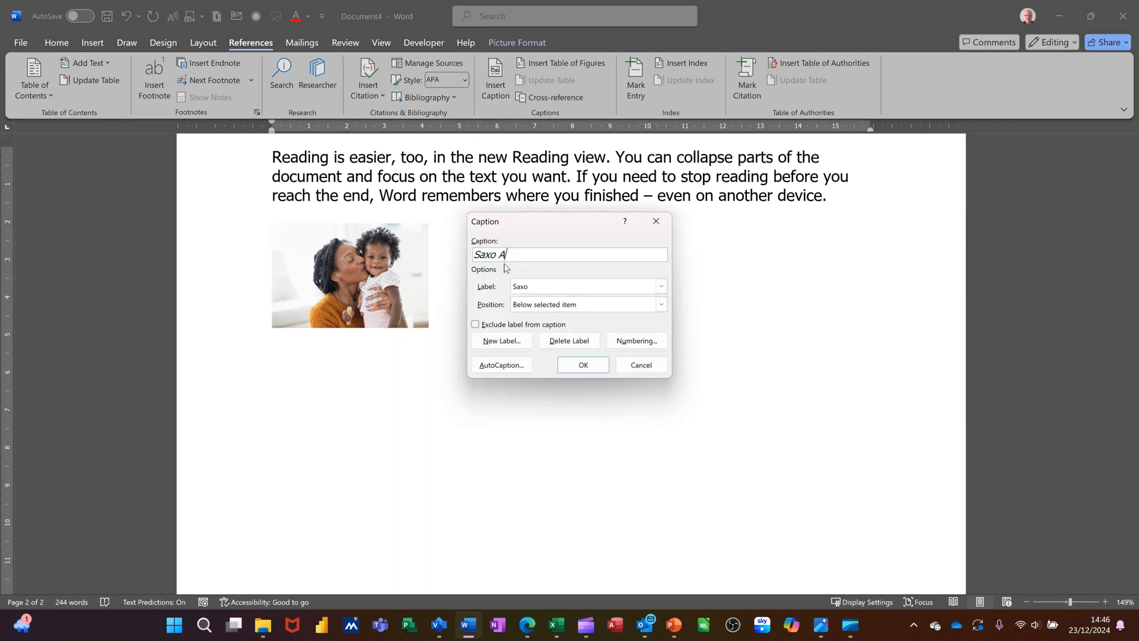
left_click(575, 369)
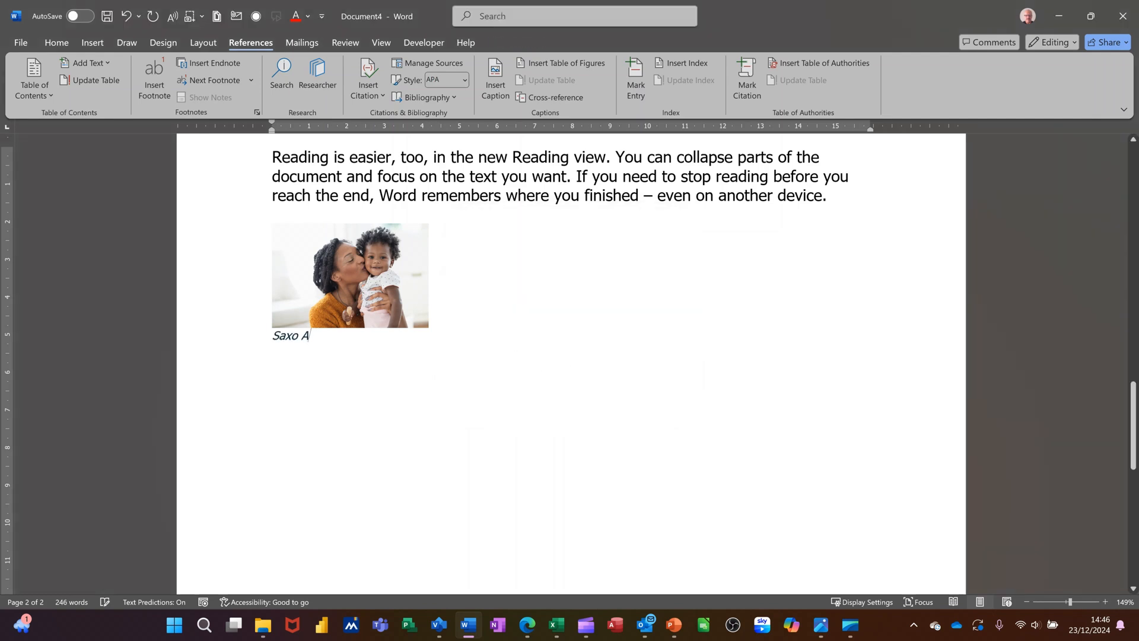
Step: Insert a table of figures for the Saxo caption label on the empty line below the picture's caption
left_click(406, 284)
left_click(409, 361)
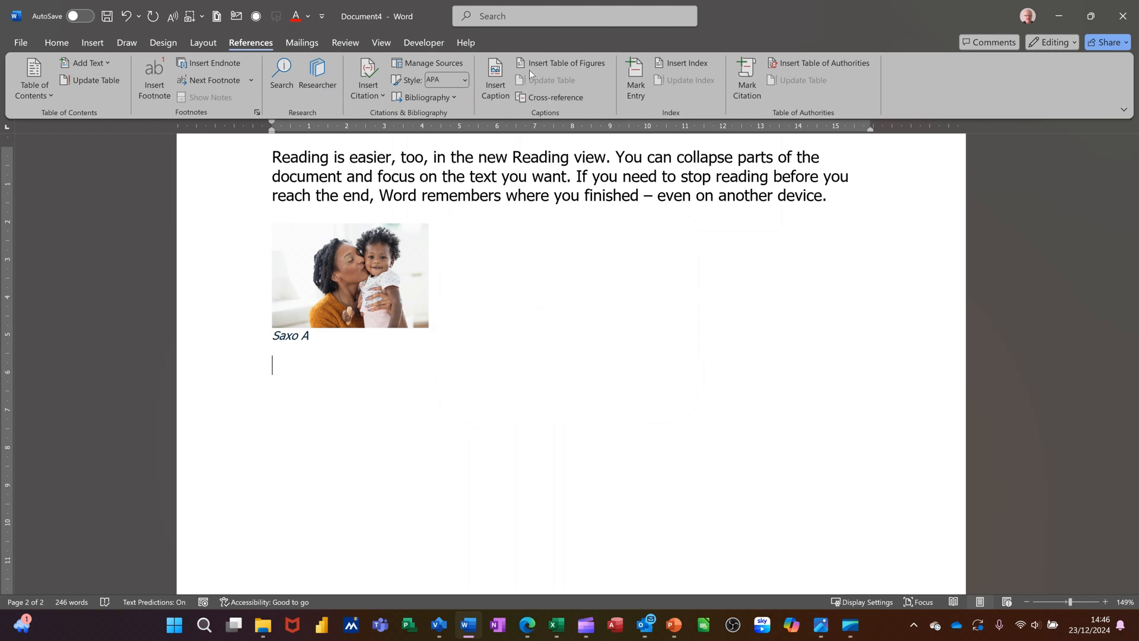
left_click(575, 65)
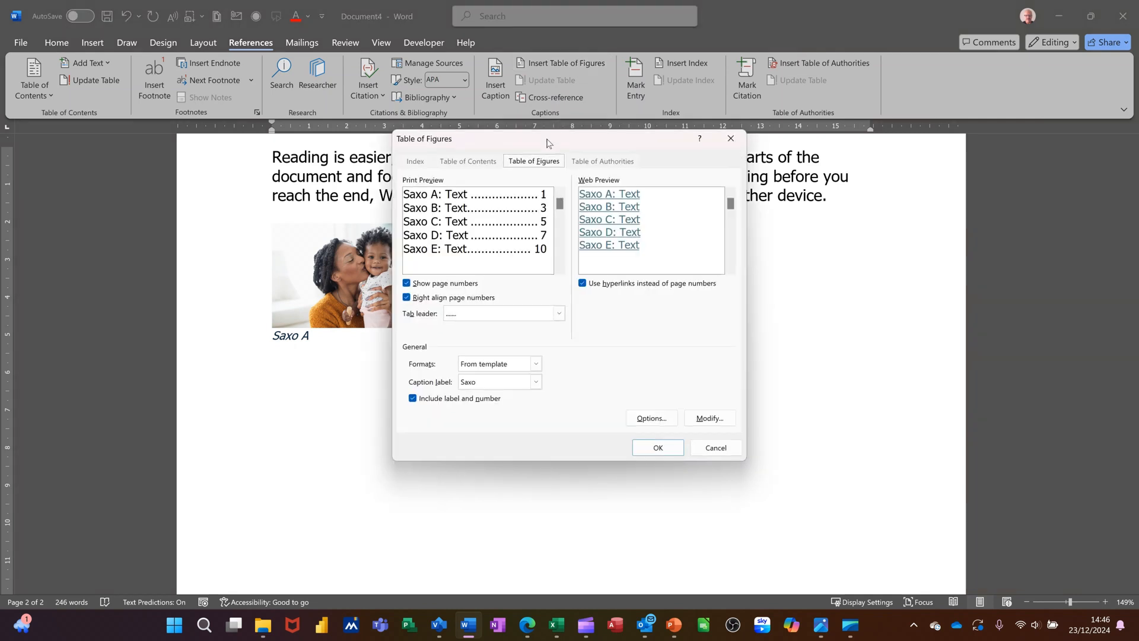
left_click(640, 450)
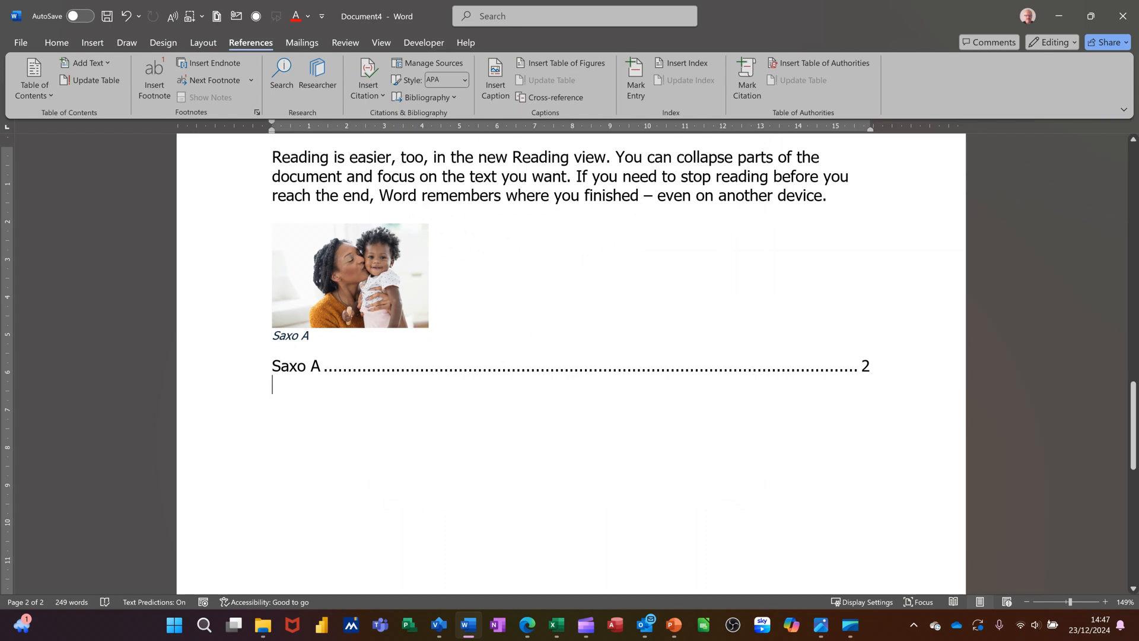
Step: Insert a table of figures for the Figure caption label below the Saxo list
left_click(569, 65)
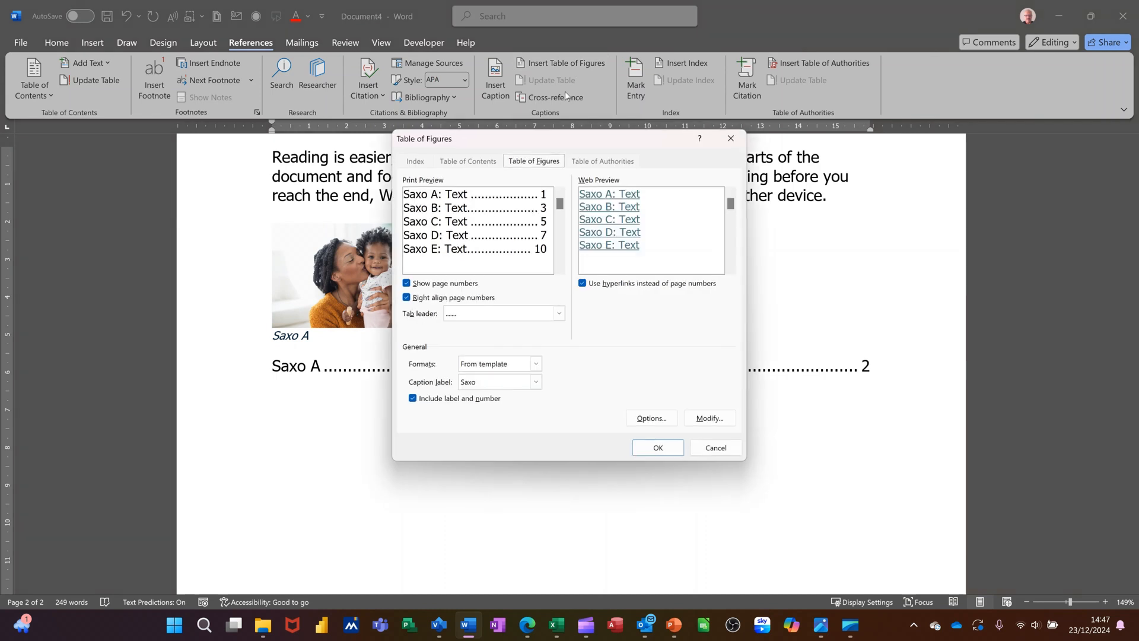
left_click(537, 389)
left_click(518, 409)
key("Up")
left_click(657, 448)
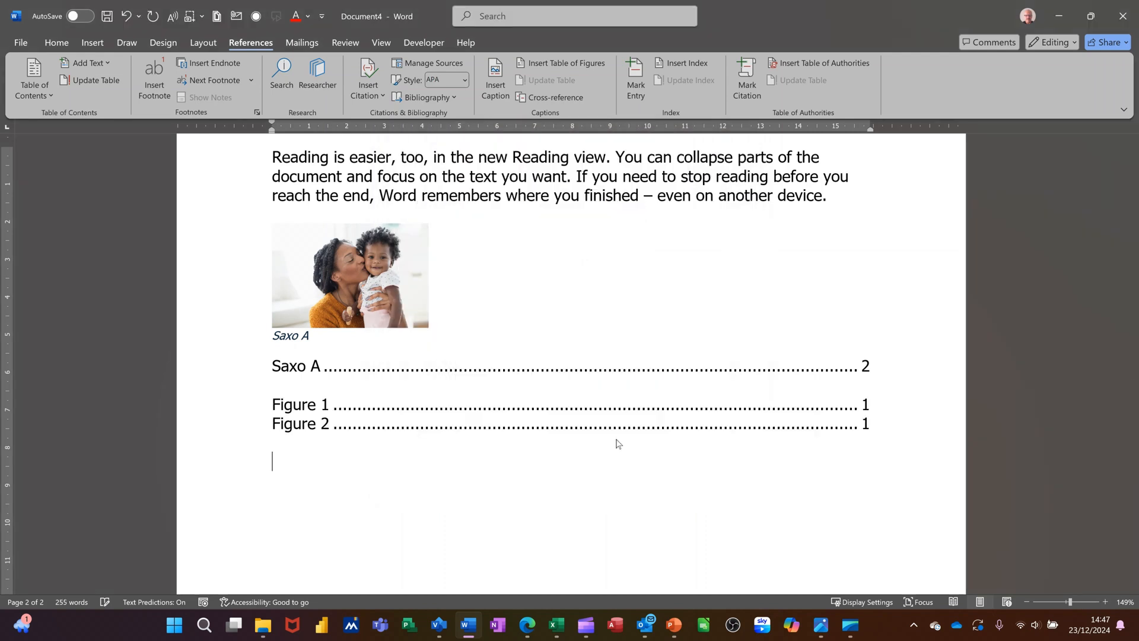
Step: Insert a table of figures for the Table caption label below the list of figures
left_click(576, 65)
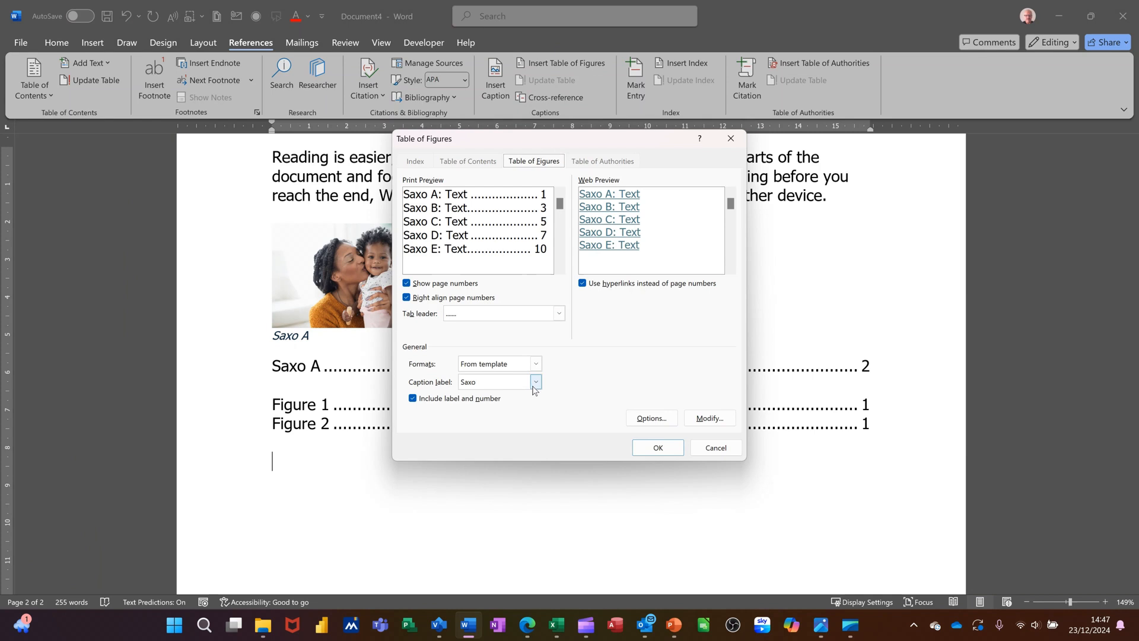
left_click(536, 382)
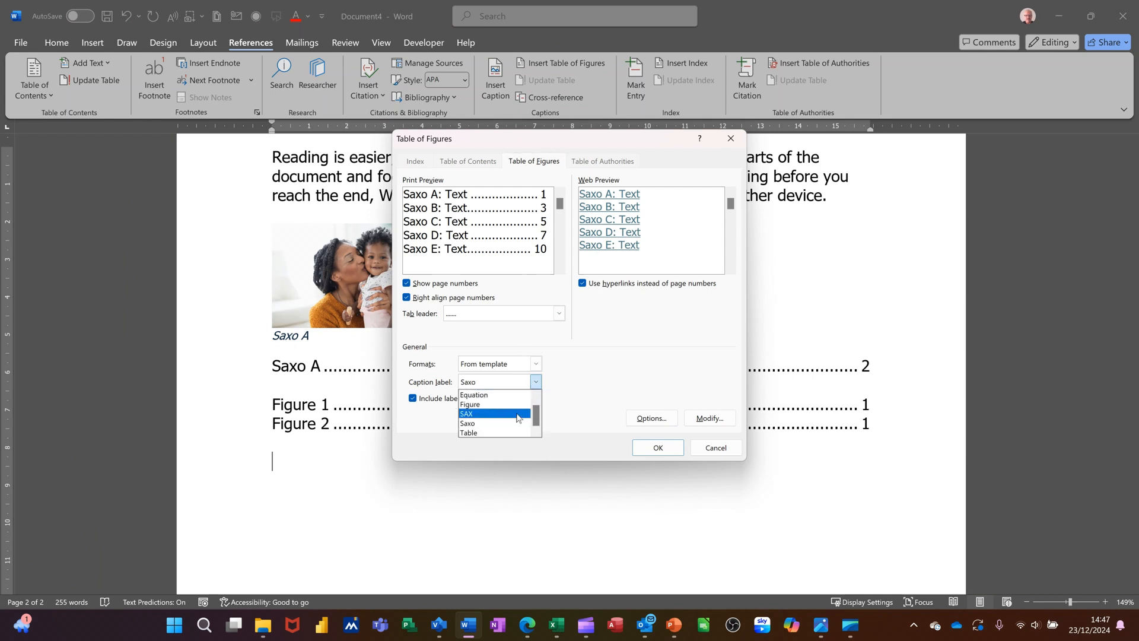
left_click(505, 432)
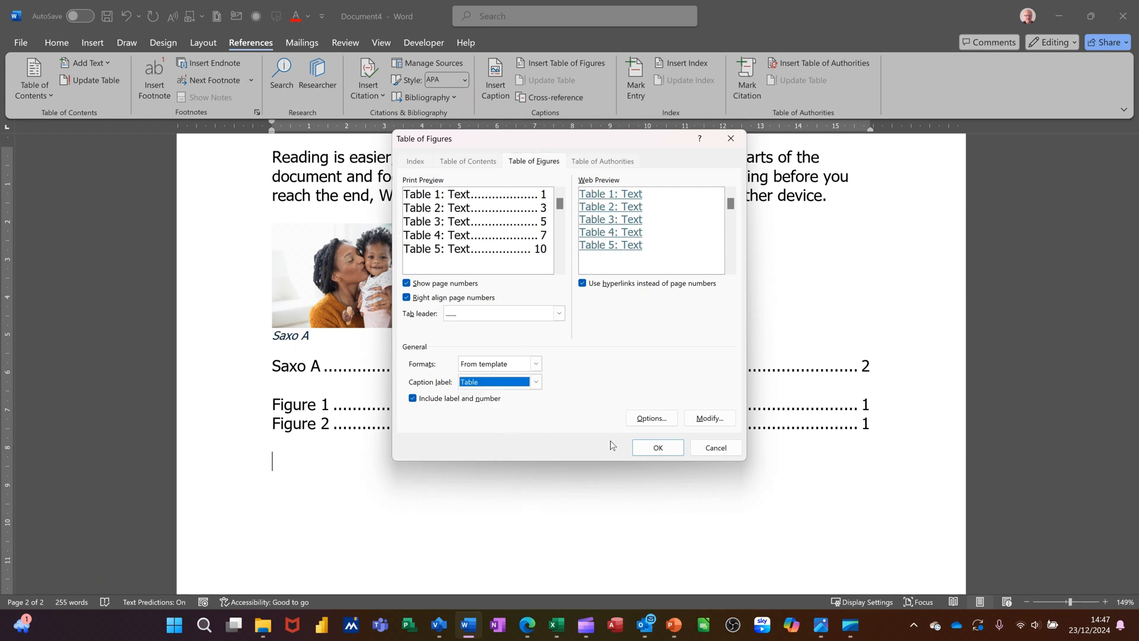
left_click(641, 452)
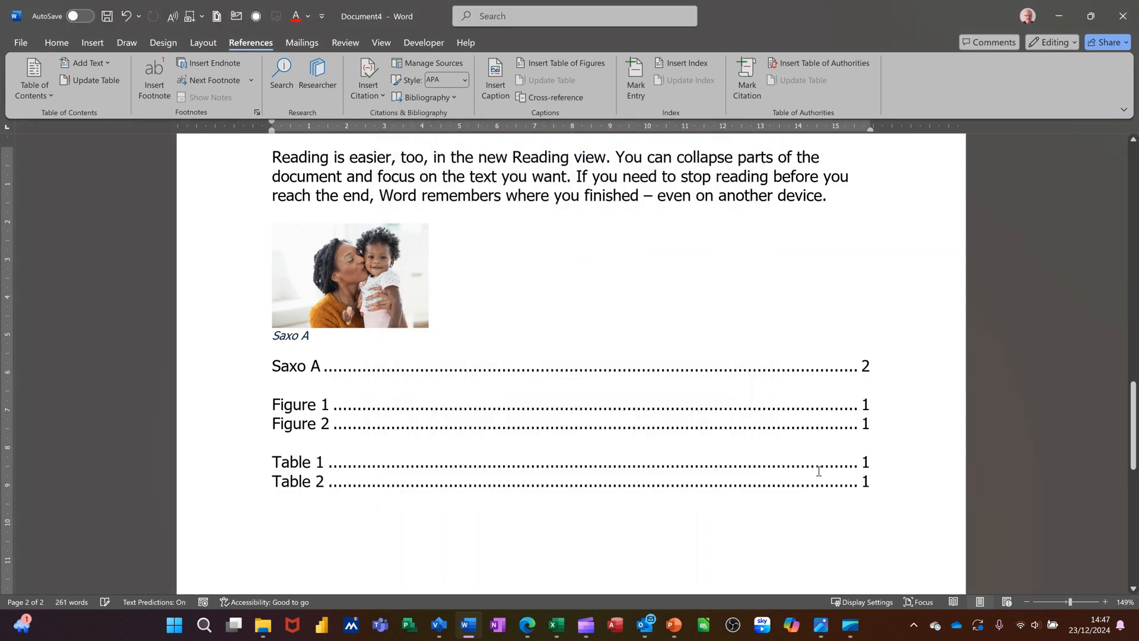
Step: Review the captioned items in the document and follow the Table 1 entry's link in the list of tables
scroll(712, 380, "up", 5)
scroll(715, 371, "up", 6)
scroll(715, 371, "down", 6)
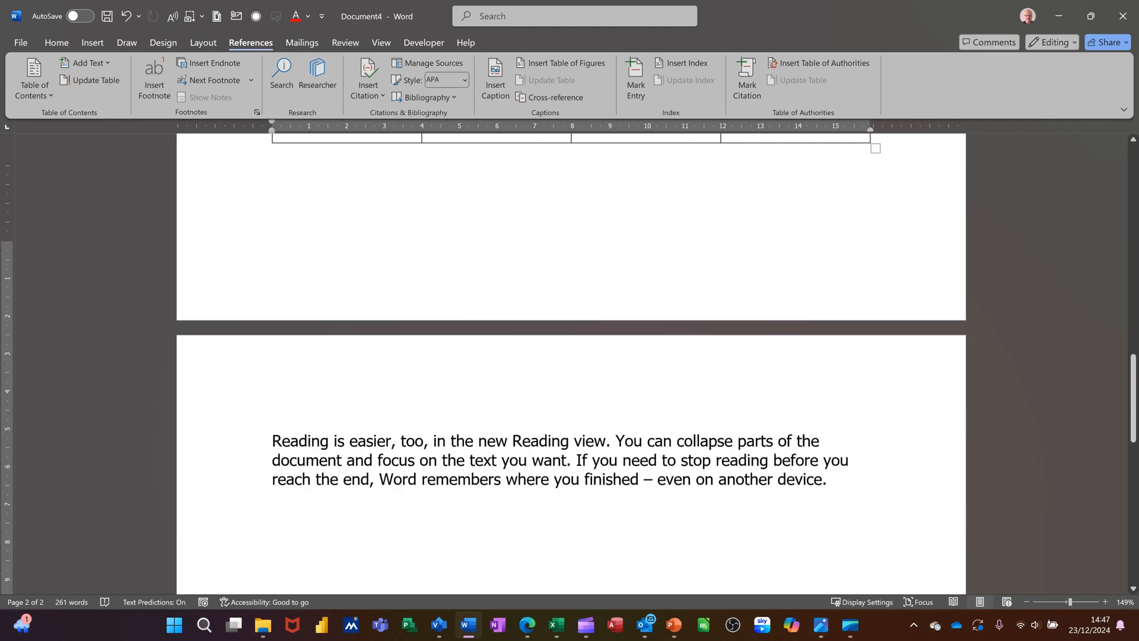
scroll(571, 362, "down", 7)
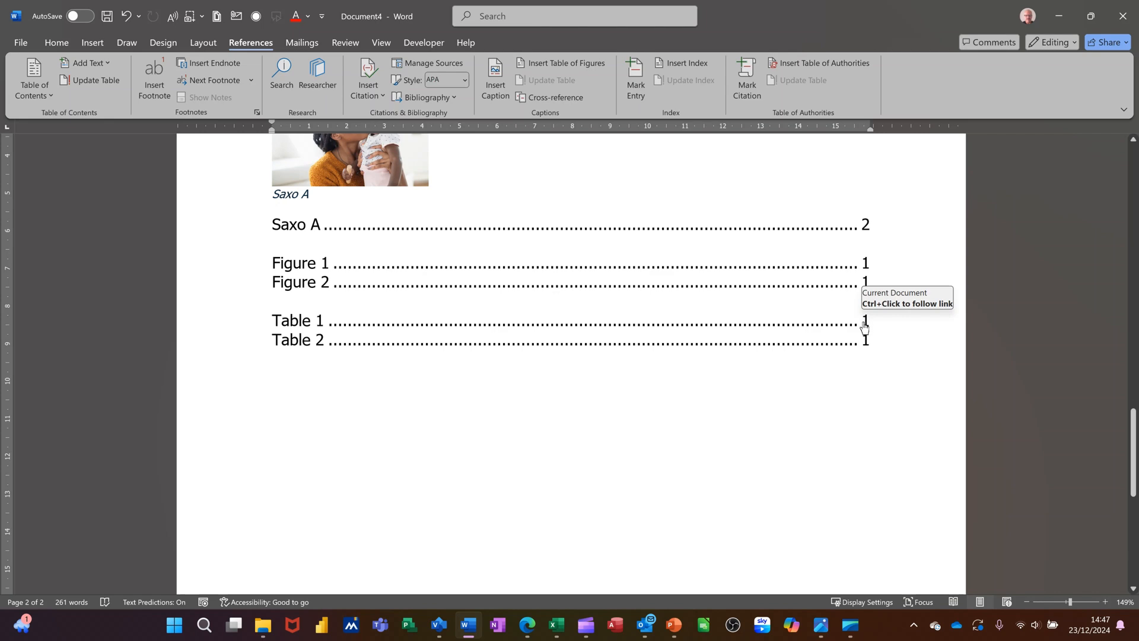
left_click(865, 327, "ctrl")
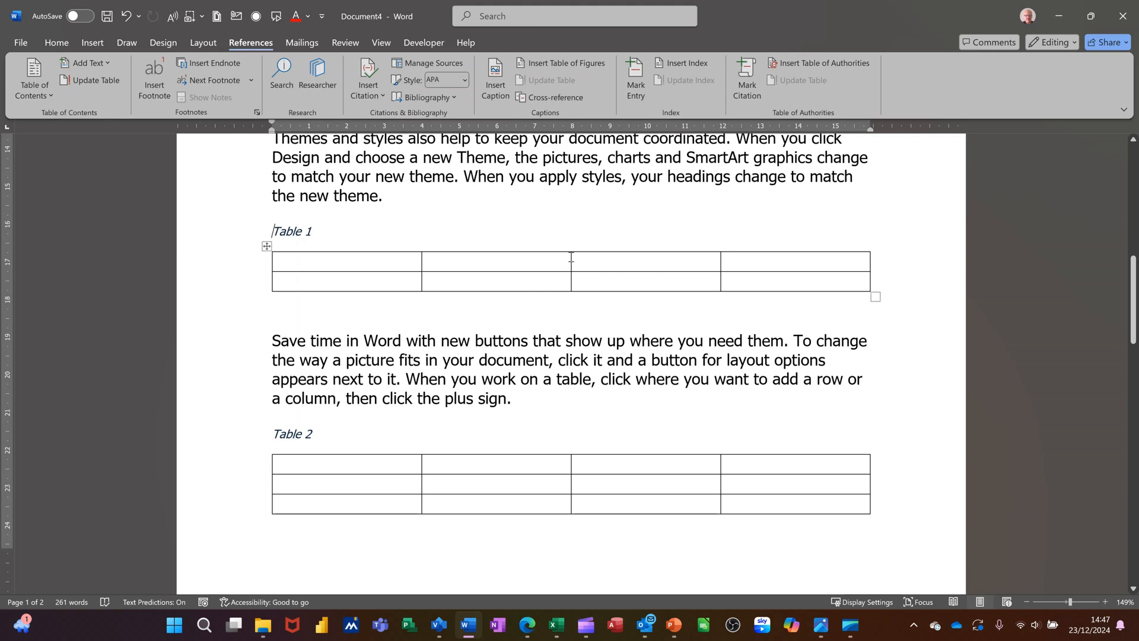
Step: Add the heading text Index and an empty line directly above the Saxo list on the second page
scroll(566, 261, "down", 6)
scroll(551, 285, "down", 6)
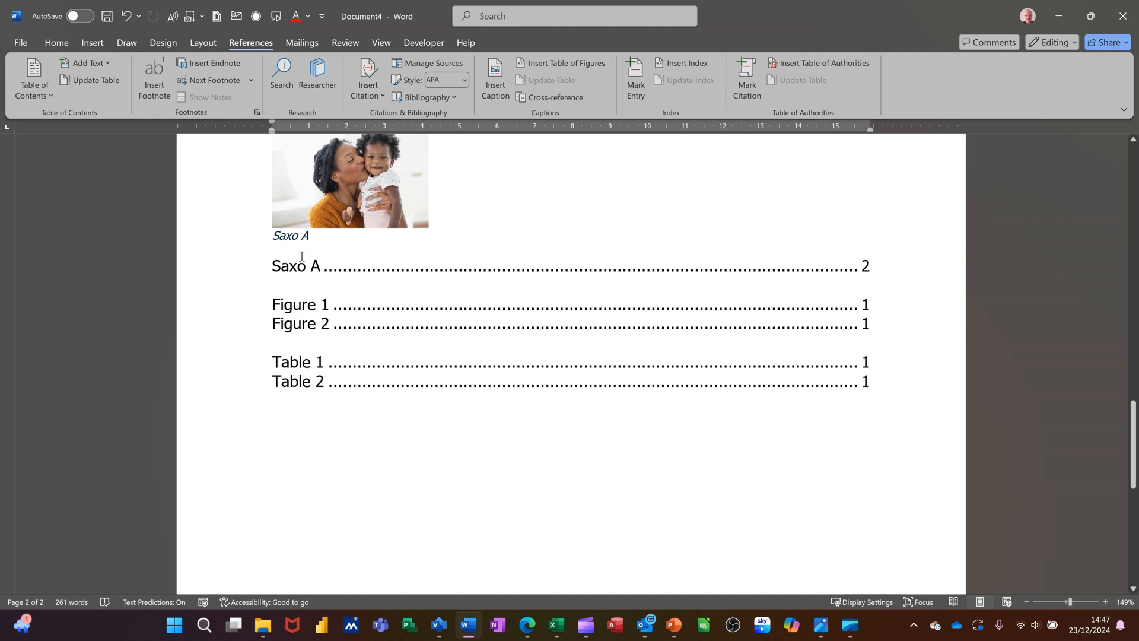
left_click(272, 265)
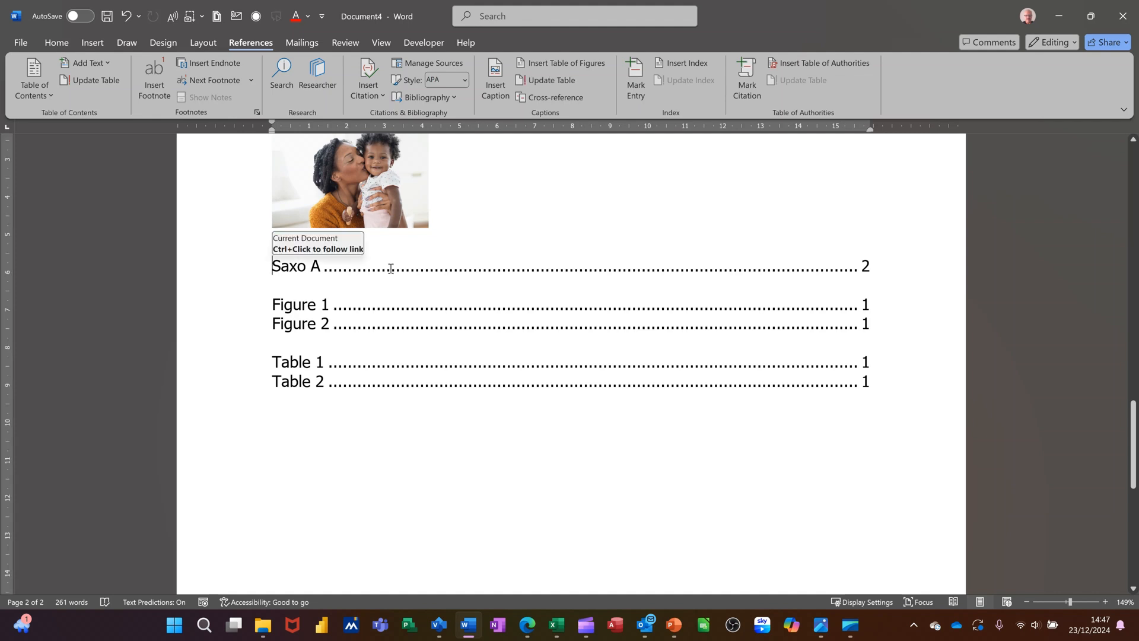
key("Return")
key("Return")
key("Up")
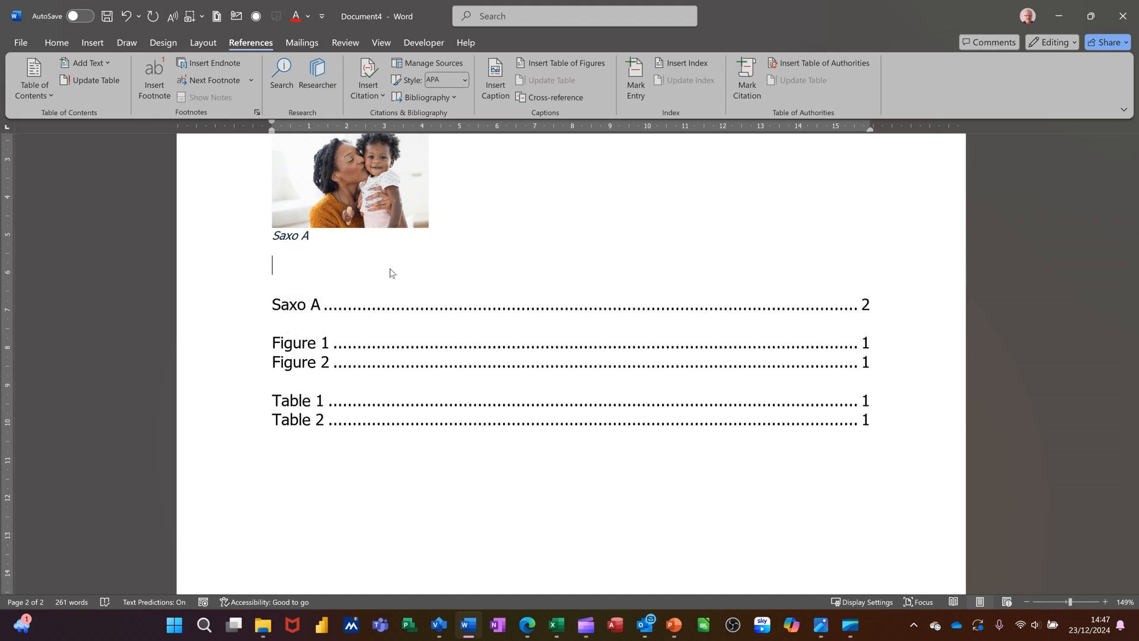
type("Index")
Step: Add a bookmark at the Index heading, using a person's first name as the bookmark name
left_click(93, 44)
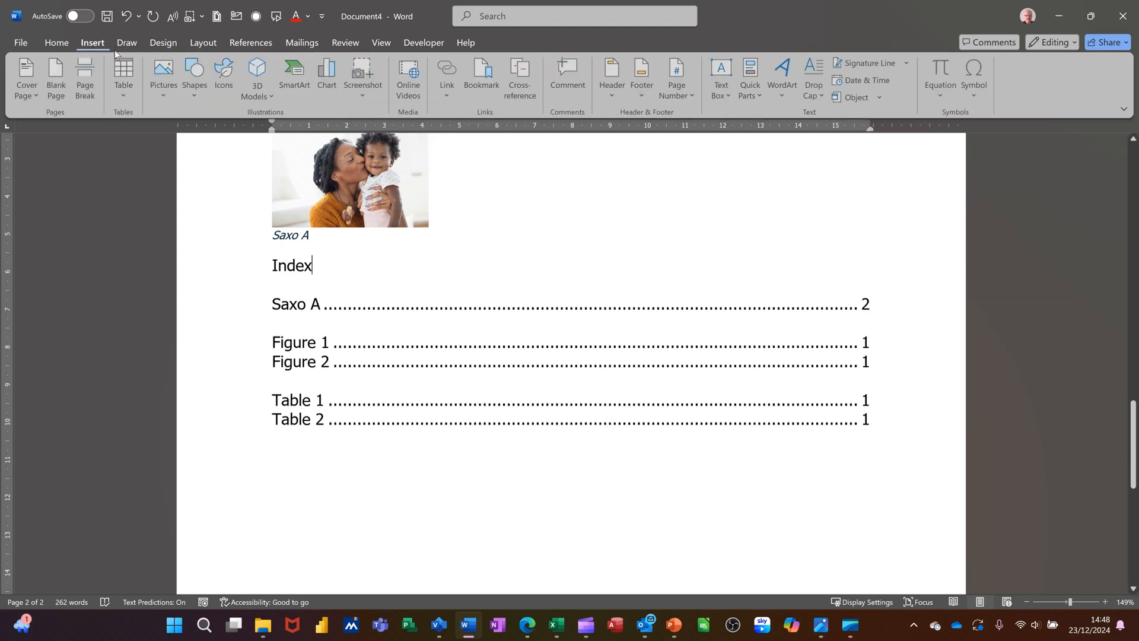
left_click(483, 72)
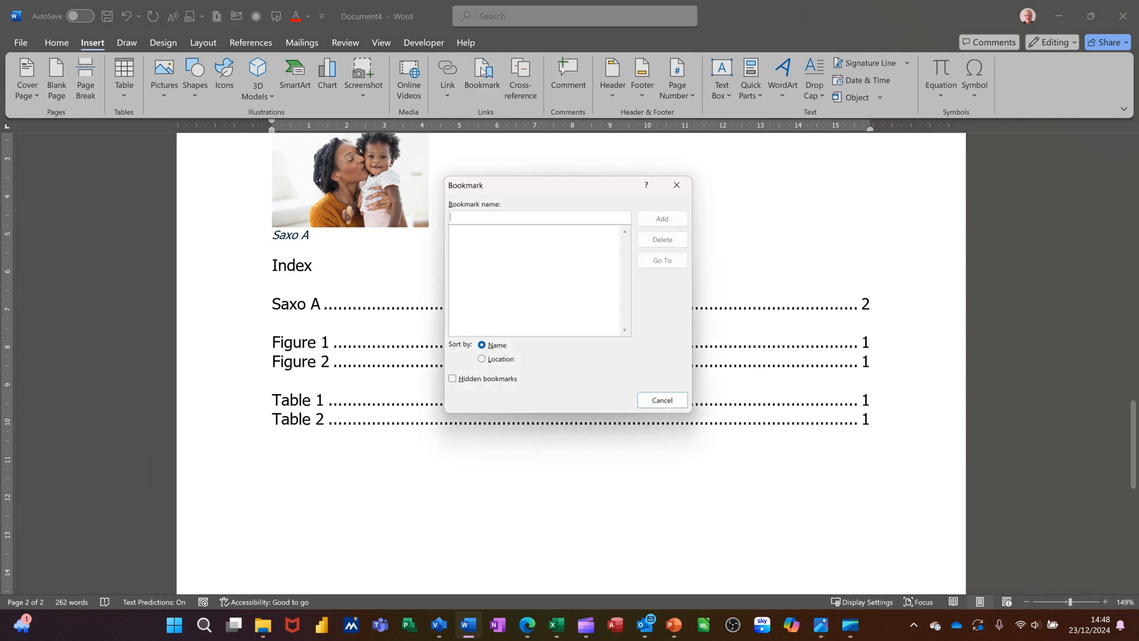
type("steve")
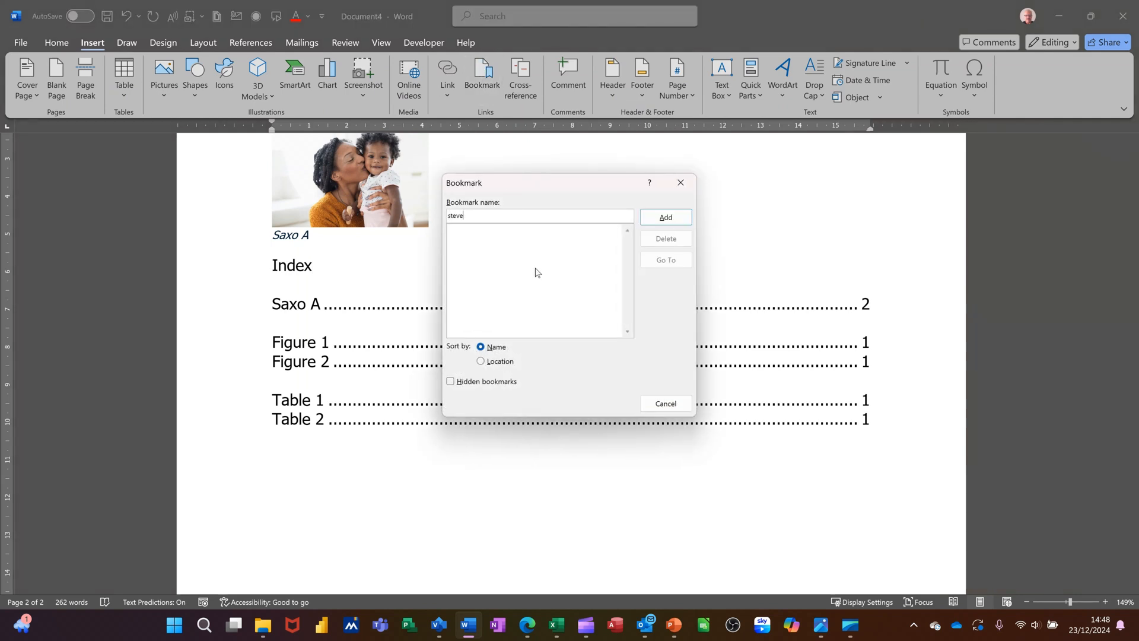
left_click(650, 223)
Step: Link the word Table in the Table 1 caption to the bookmark at the Index heading in this document
scroll(652, 315, "up", 7)
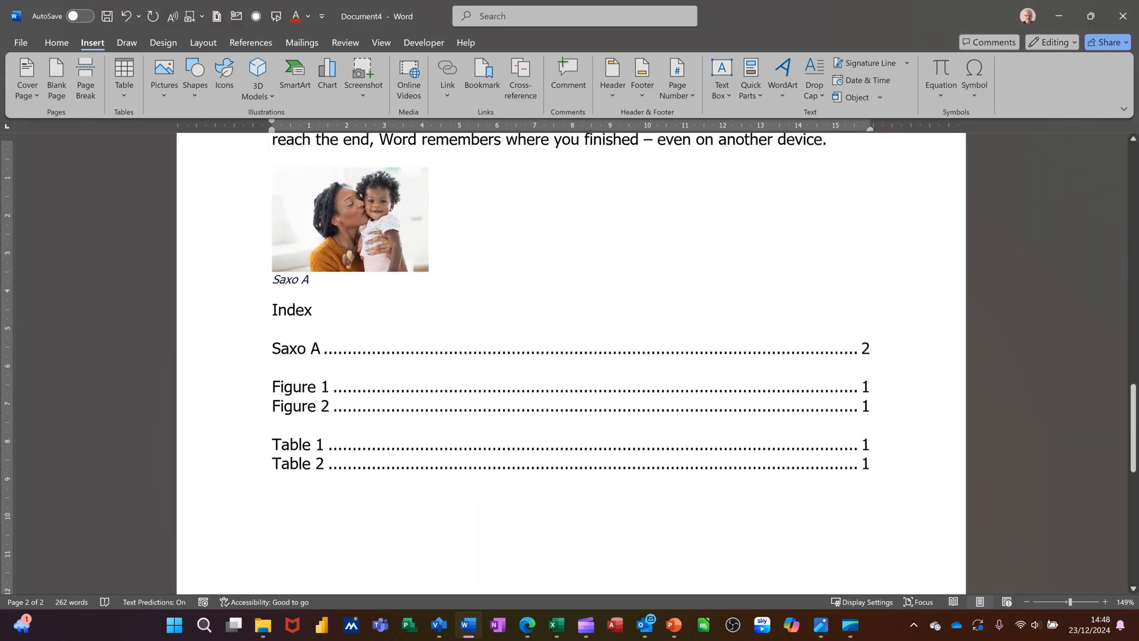
scroll(567, 296, "up", 7)
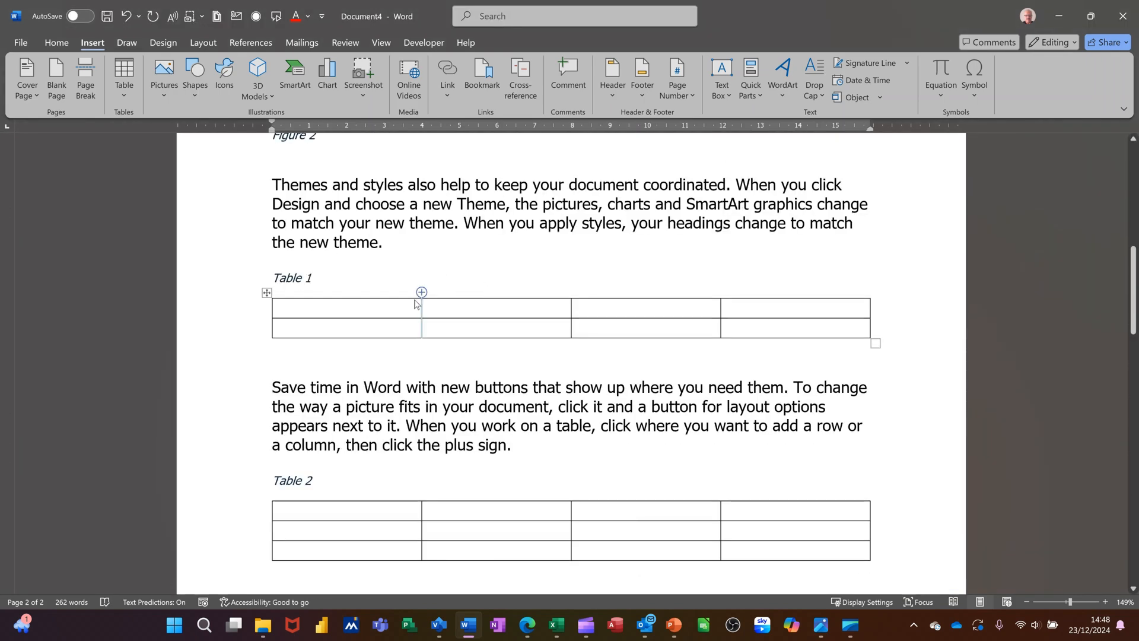
left_click(316, 273)
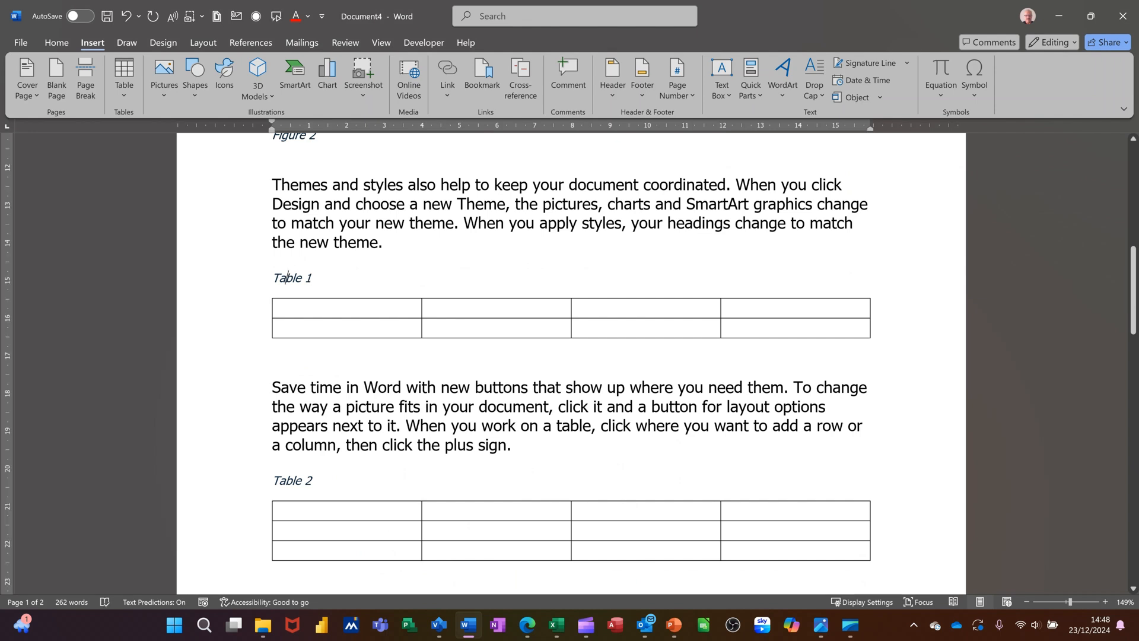
double_click(287, 278)
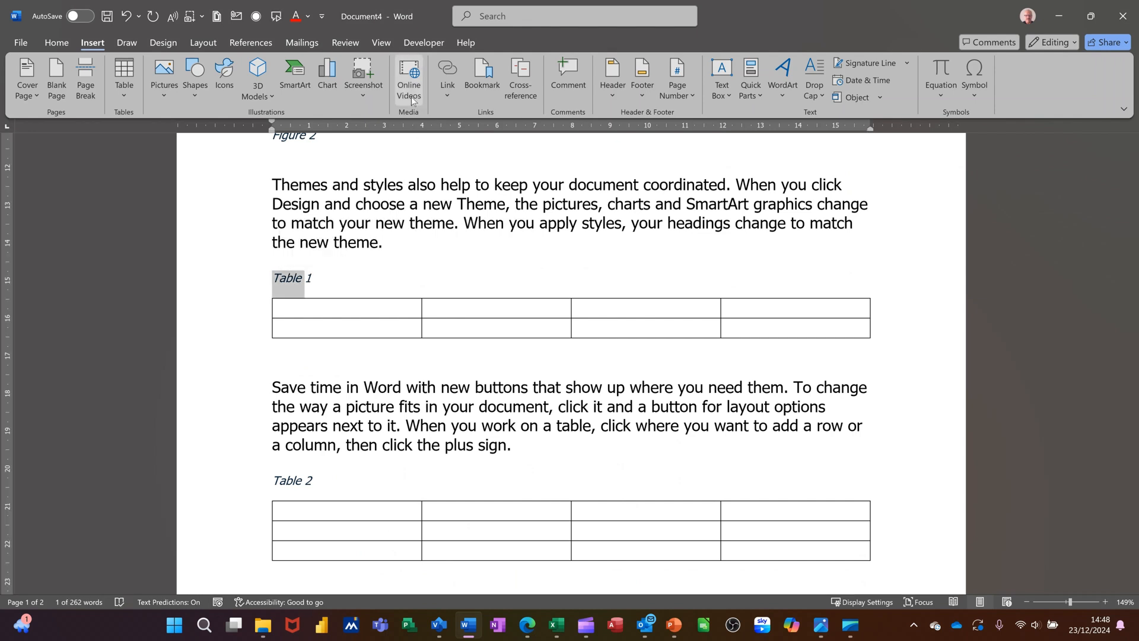
left_click(447, 70)
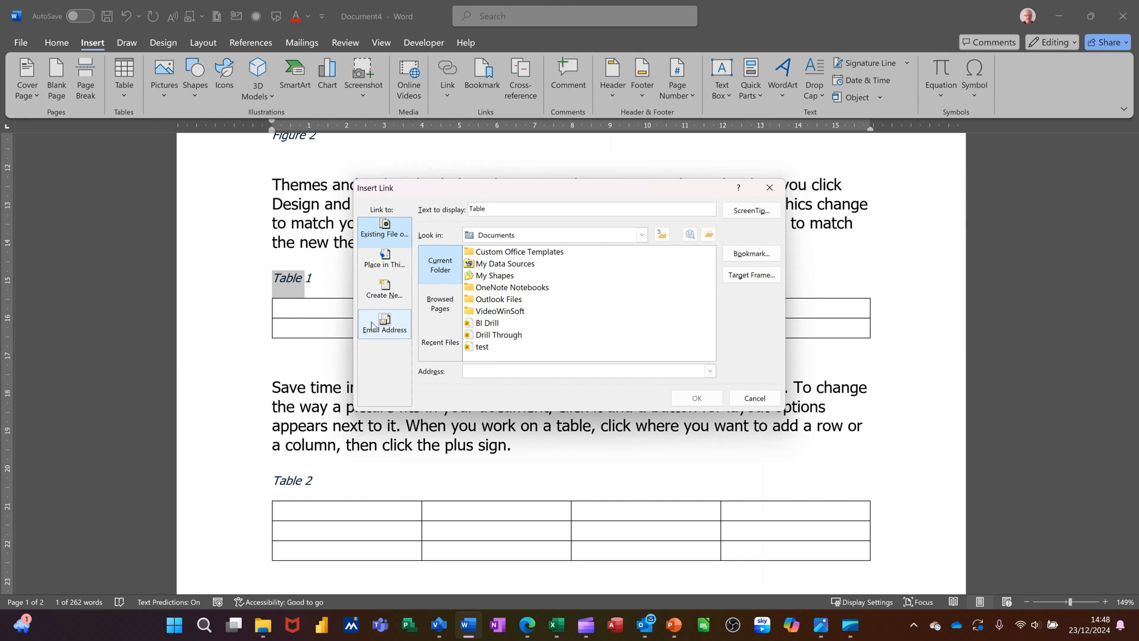
left_click(382, 261)
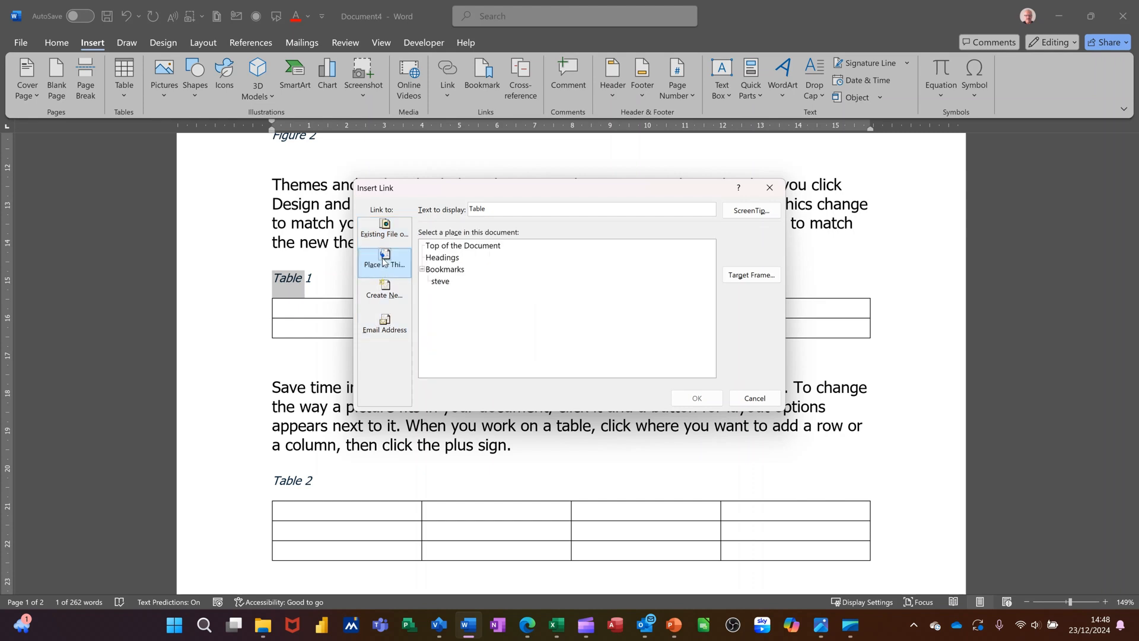
left_click(449, 284)
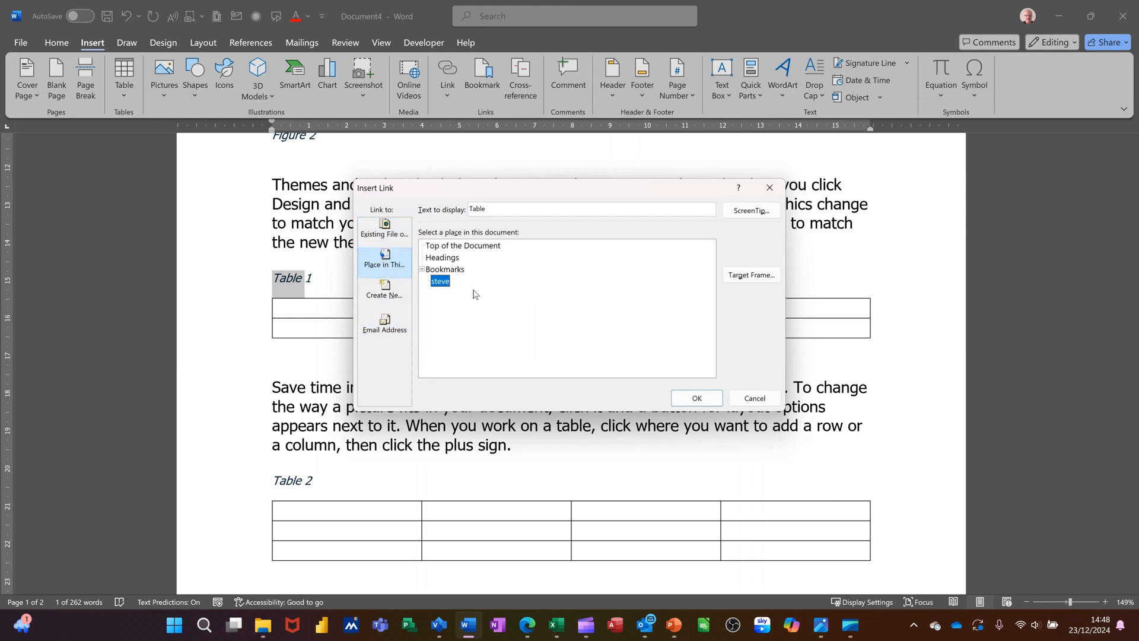
left_click(695, 398)
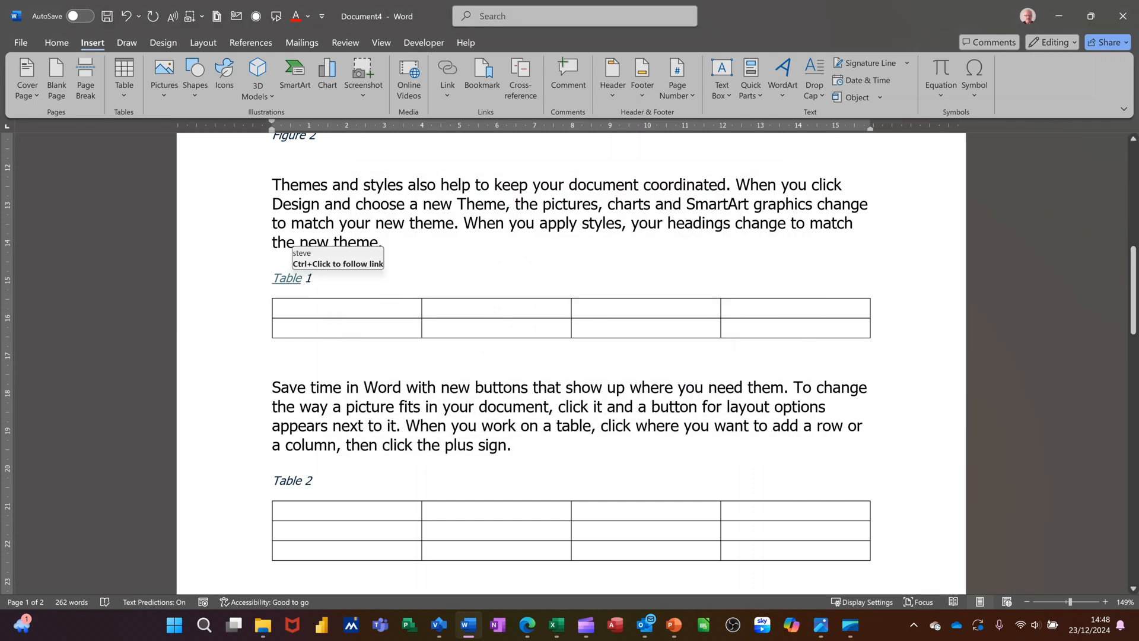
Step: Follow the Table 1 caption's link to the Index, follow the Figure 2 entry's link, and look through the captioned items back to the lists
left_click(291, 284, "ctrl")
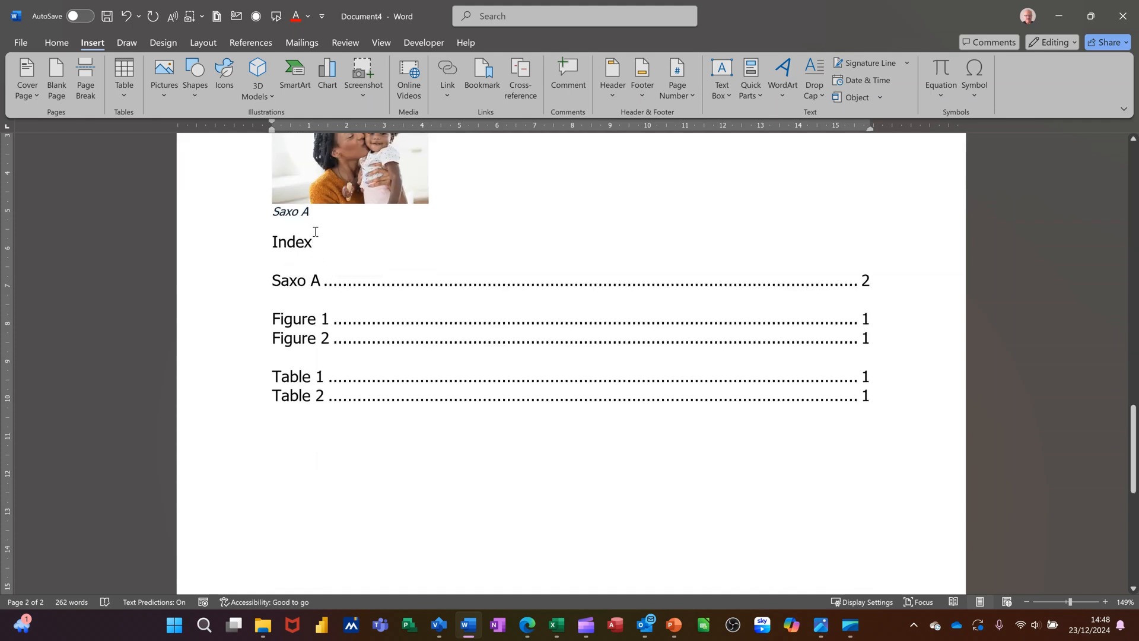
left_click(865, 341, "ctrl")
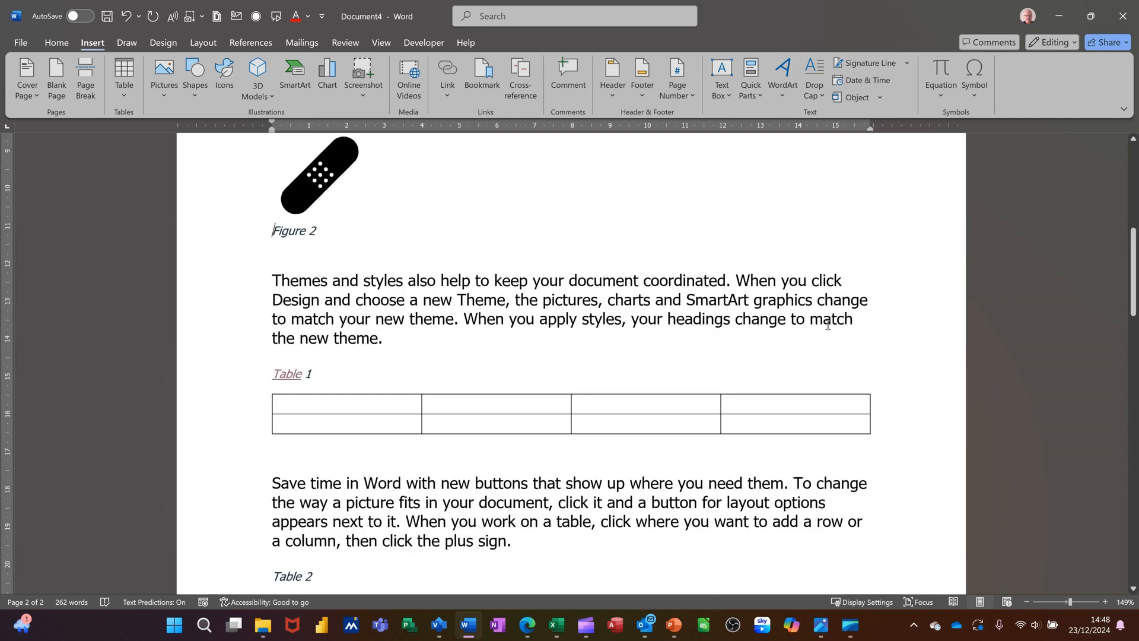
scroll(588, 321, "up", 8)
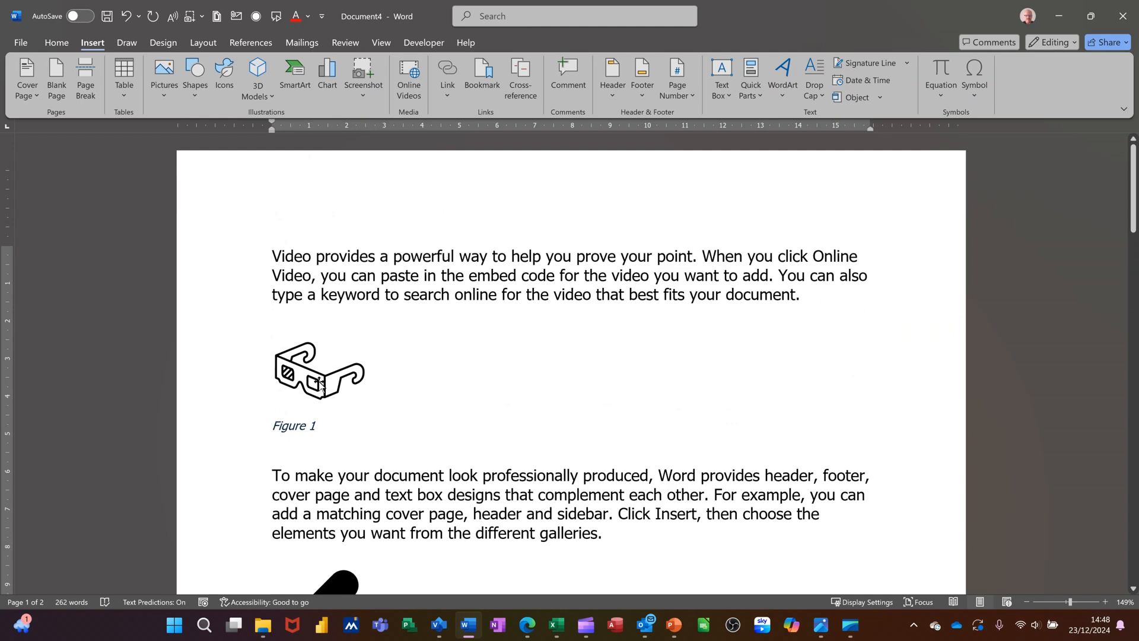
scroll(321, 385, "down", 10)
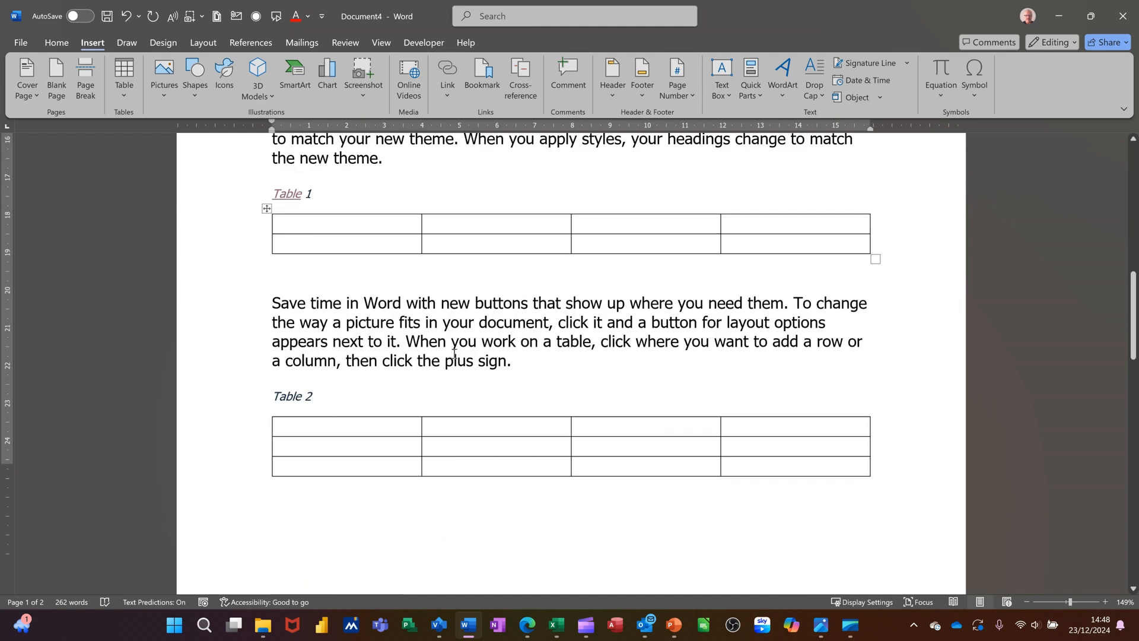
scroll(454, 355, "down", 12)
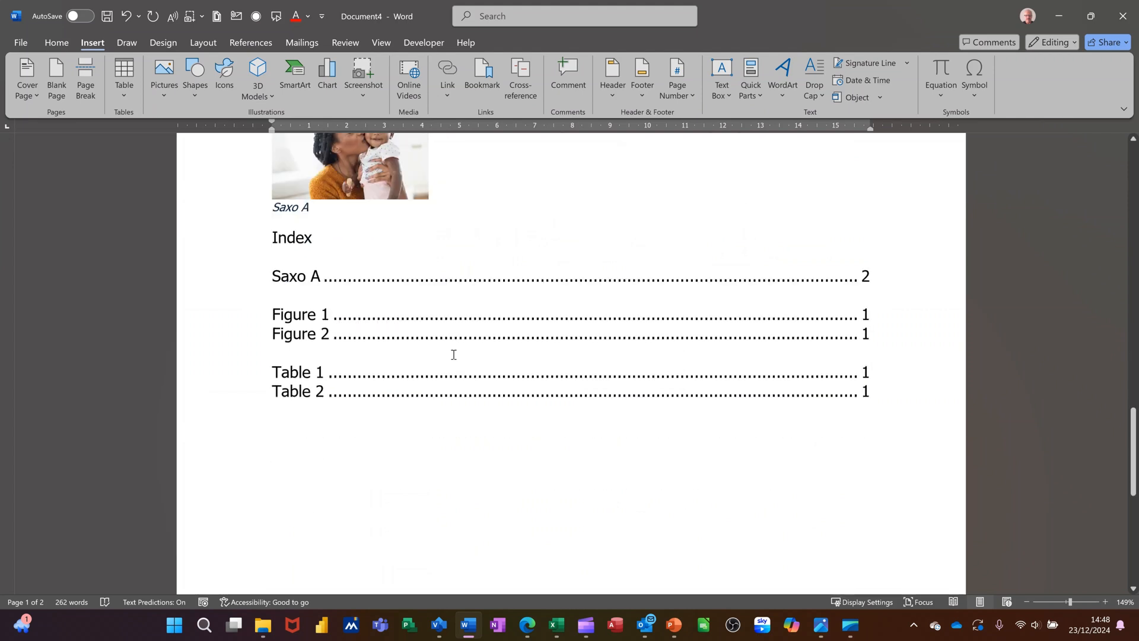
scroll(454, 354, "down", 1)
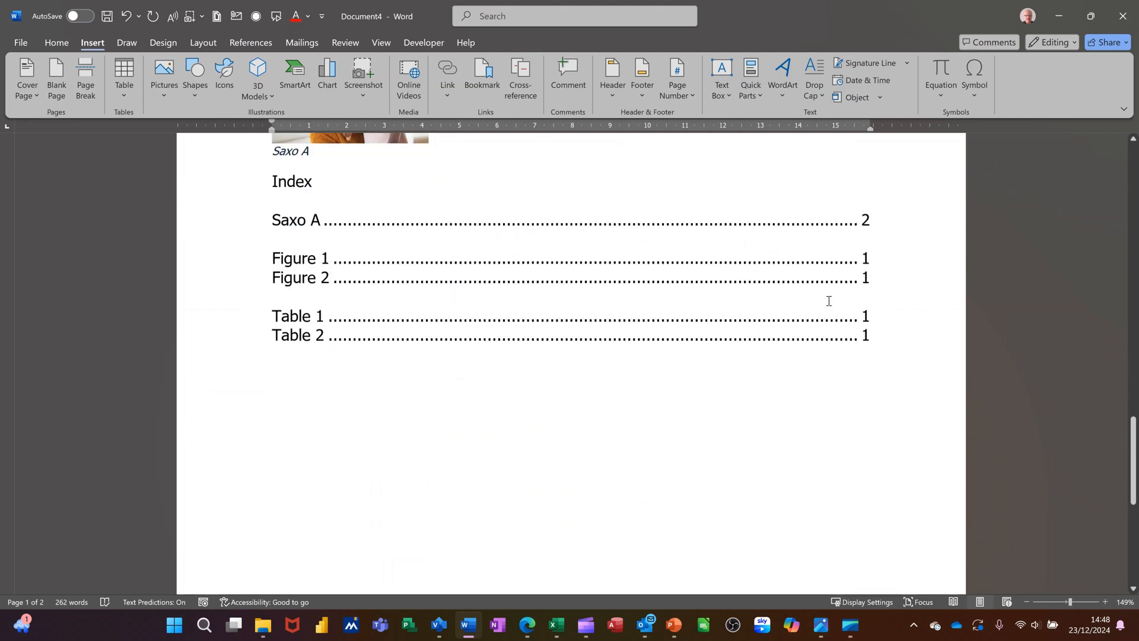